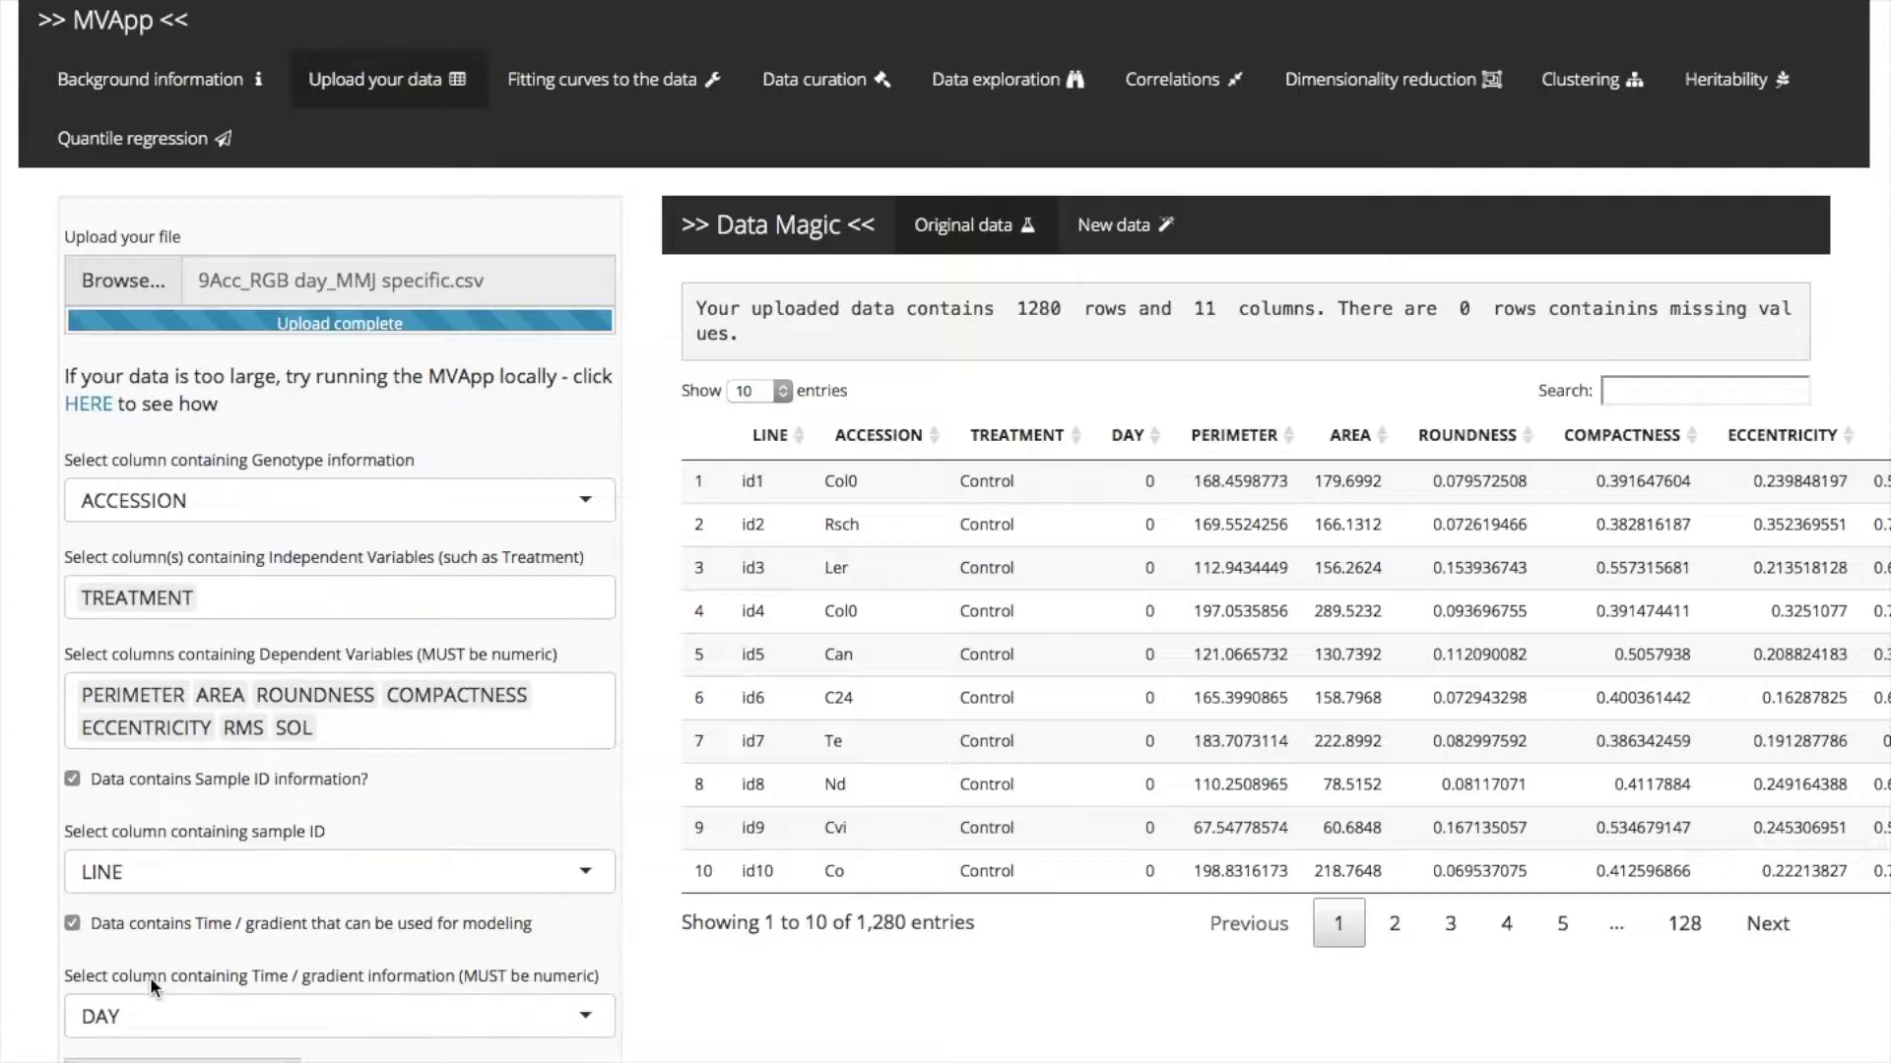
Check the newly arranged dataset, then open data curation and use the raw data for outlier selection.
{"action": "left_click", "coordinate": [1128, 230]}
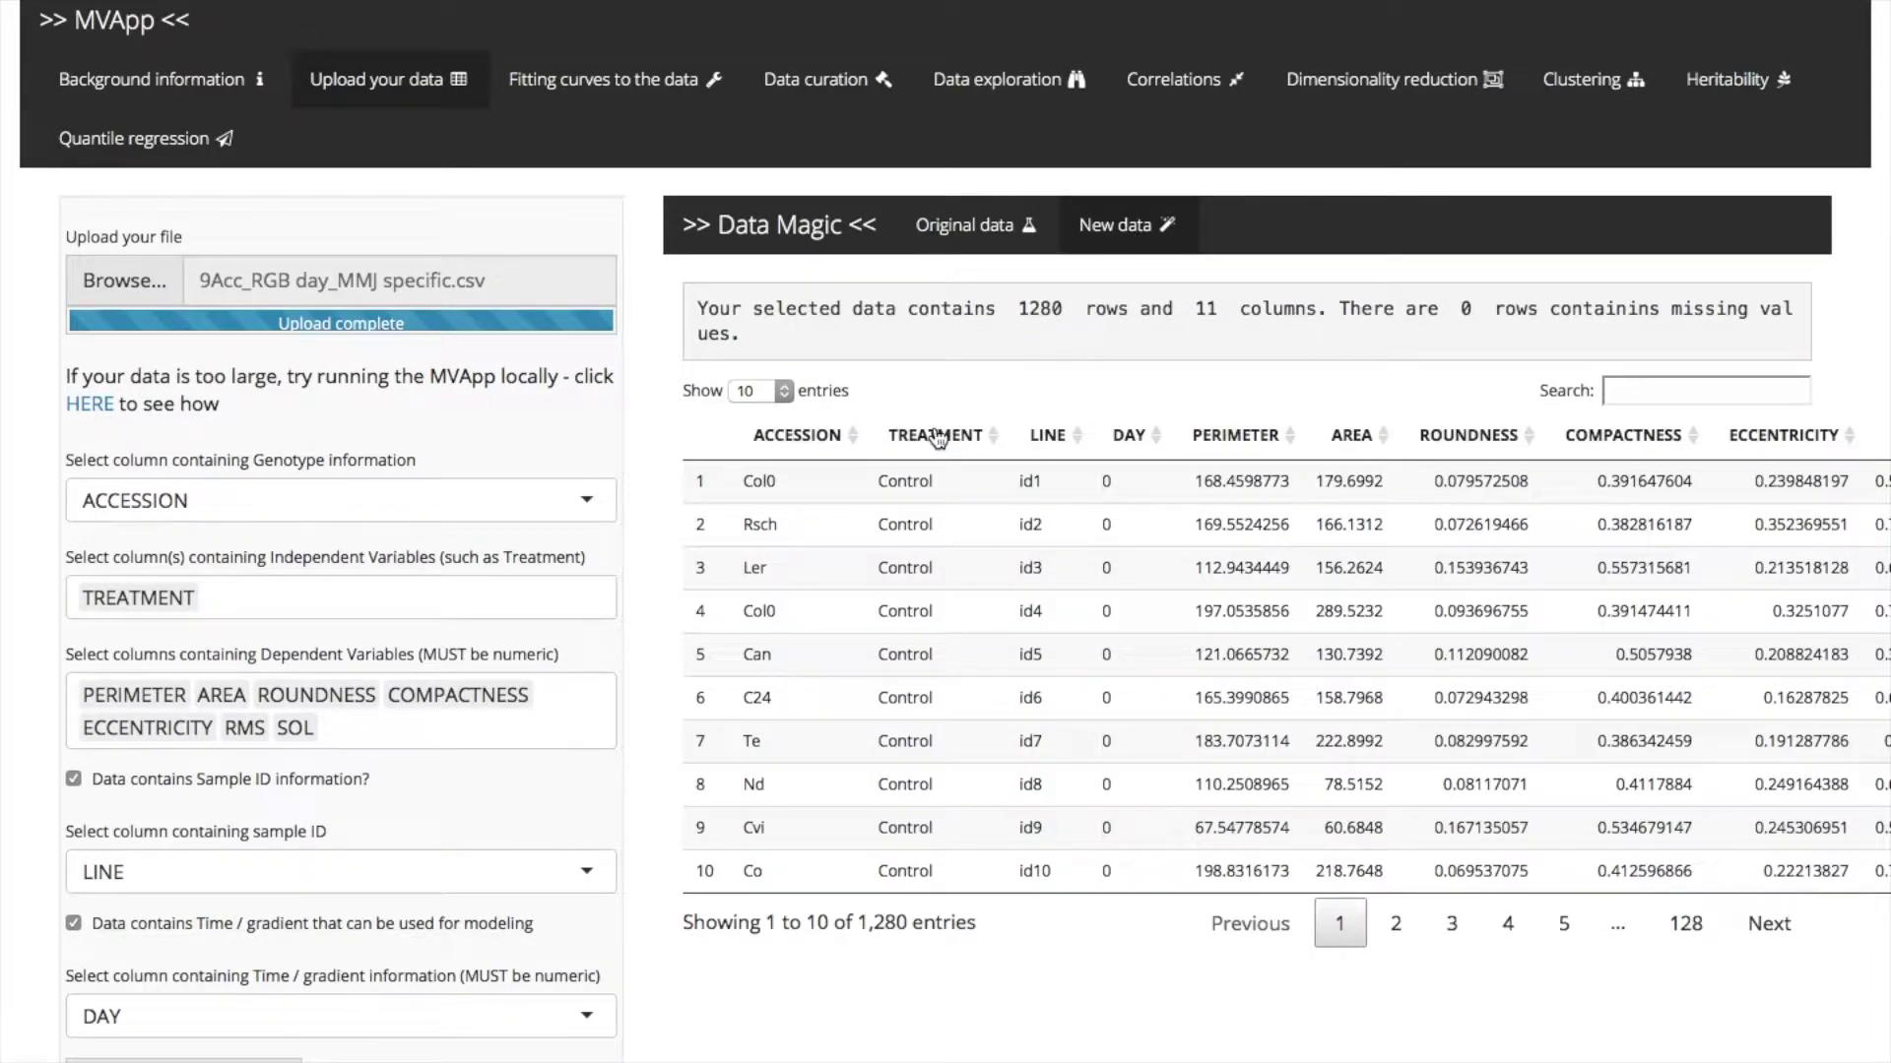
{"action": "left_click", "coordinate": [806, 78]}
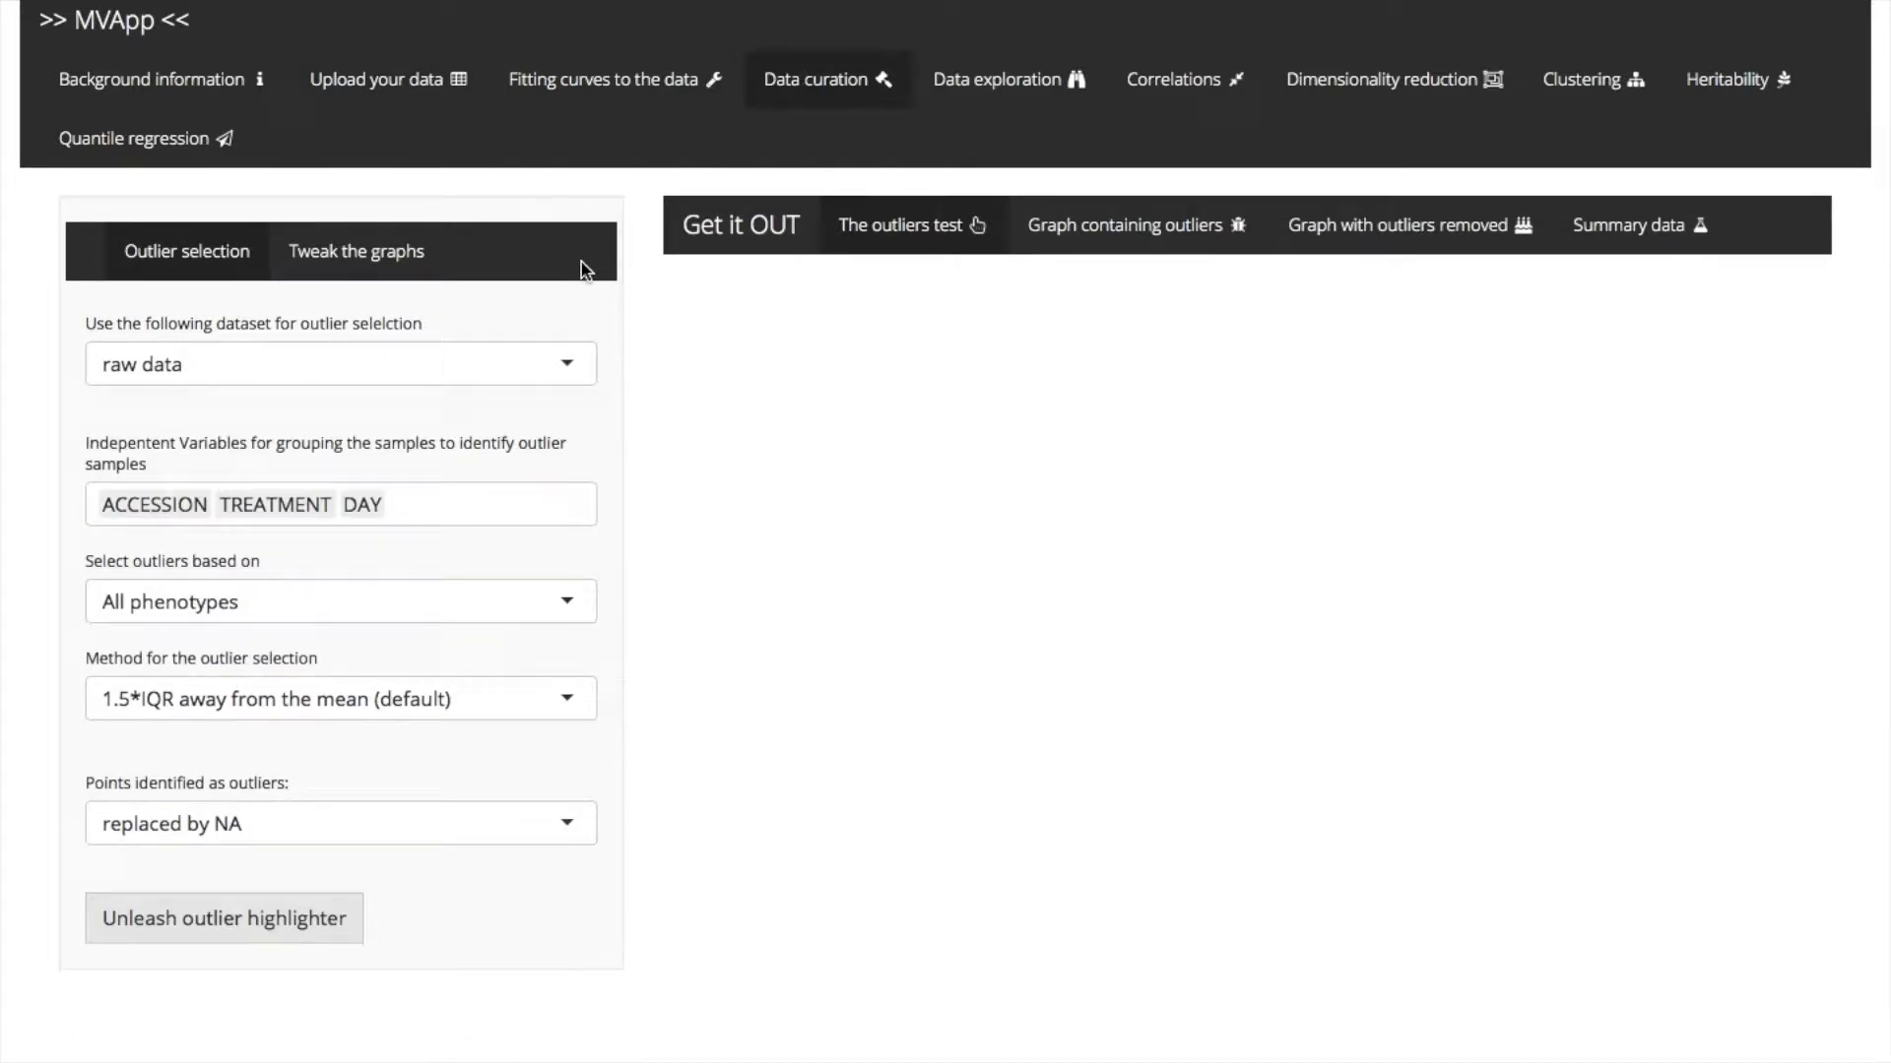
{"action": "left_click", "coordinate": [326, 363]}
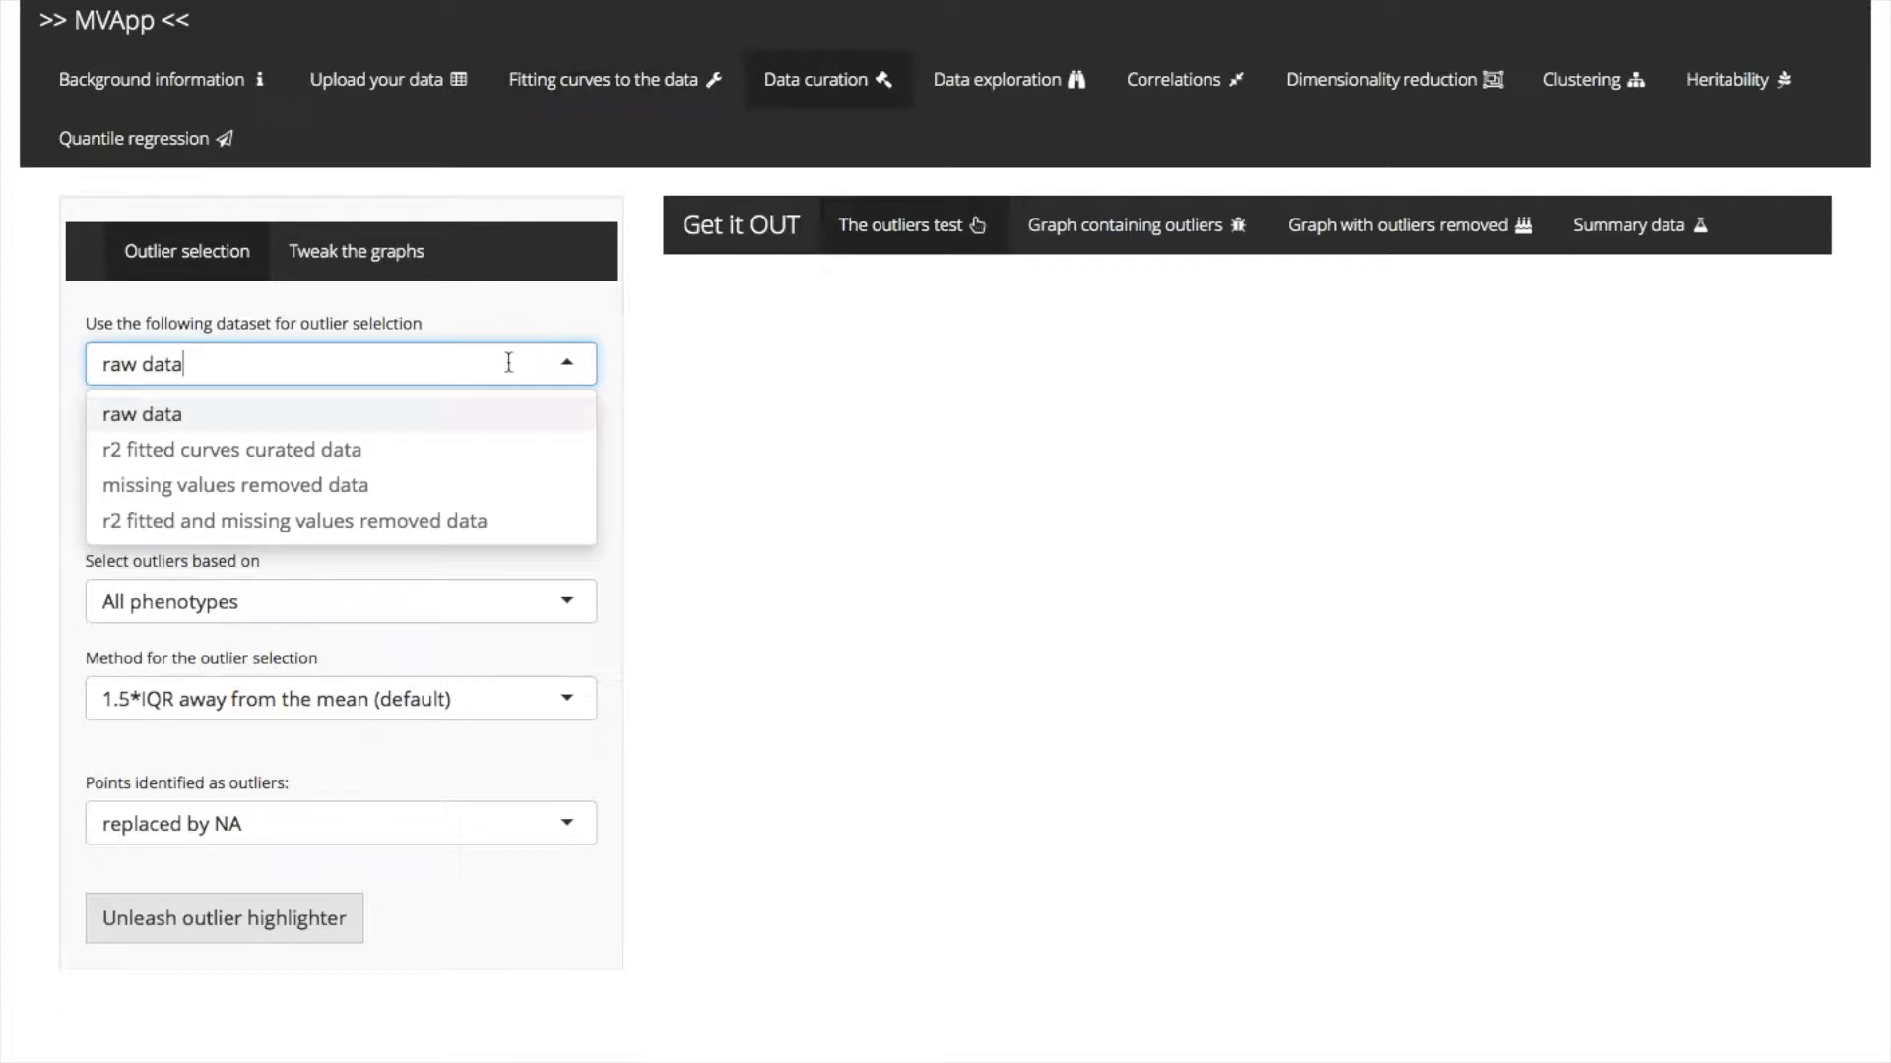
{"action": "left_click", "coordinate": [114, 415]}
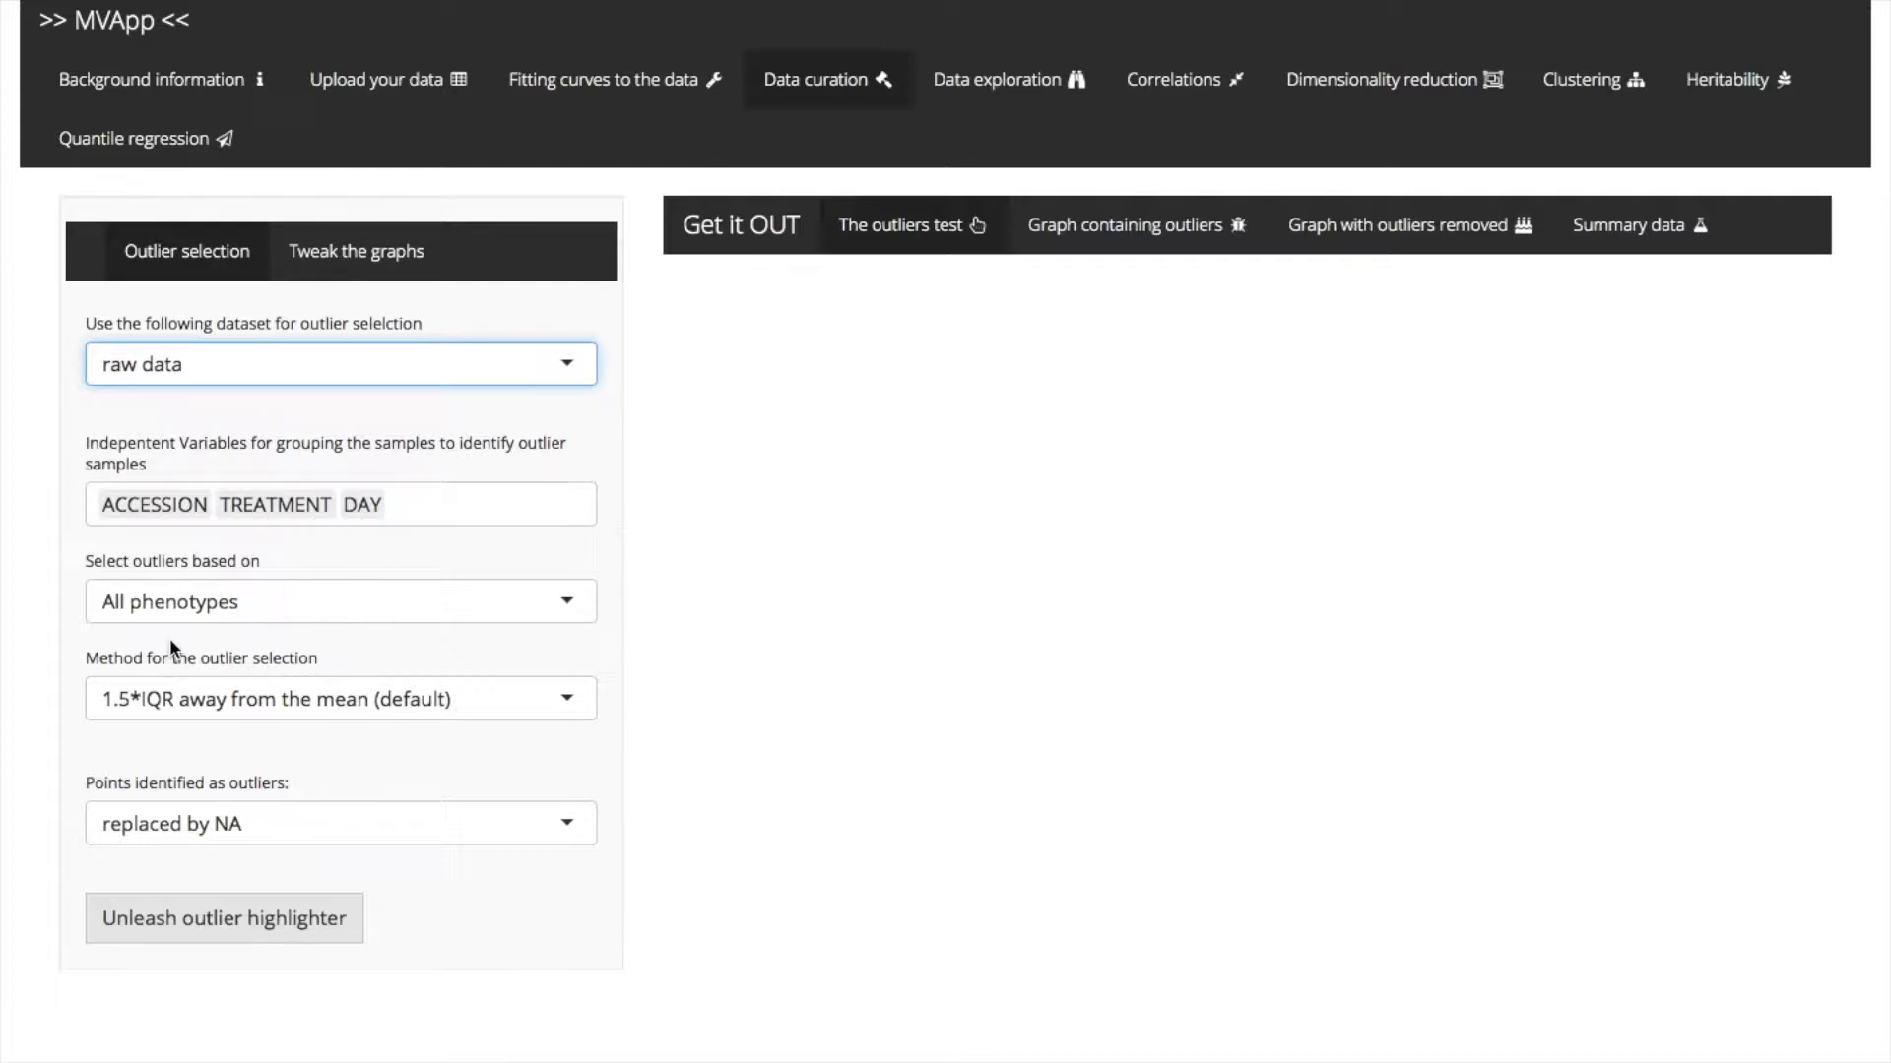
Try basing the outlier selection on a single phenotype, PERIMETER, and return it to all phenotypes.
{"action": "left_click", "coordinate": [350, 612]}
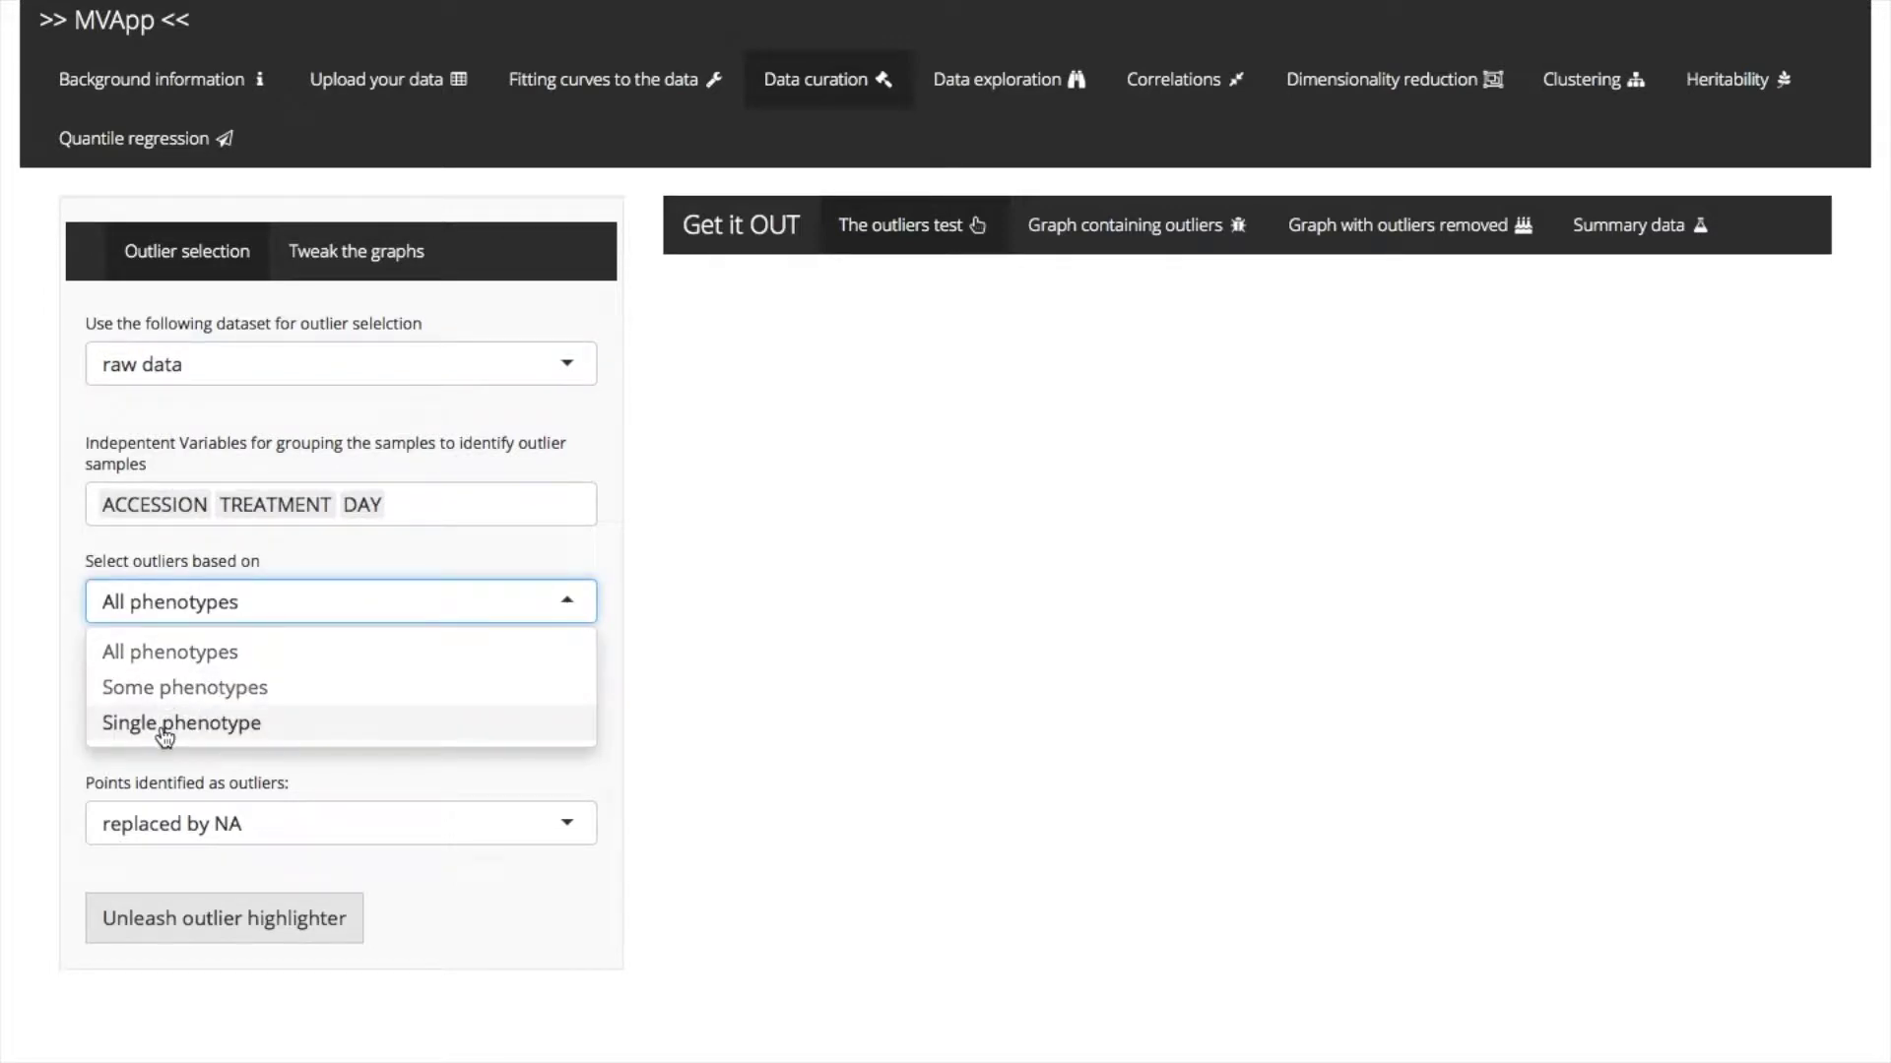
{"action": "left_click", "coordinate": [164, 726]}
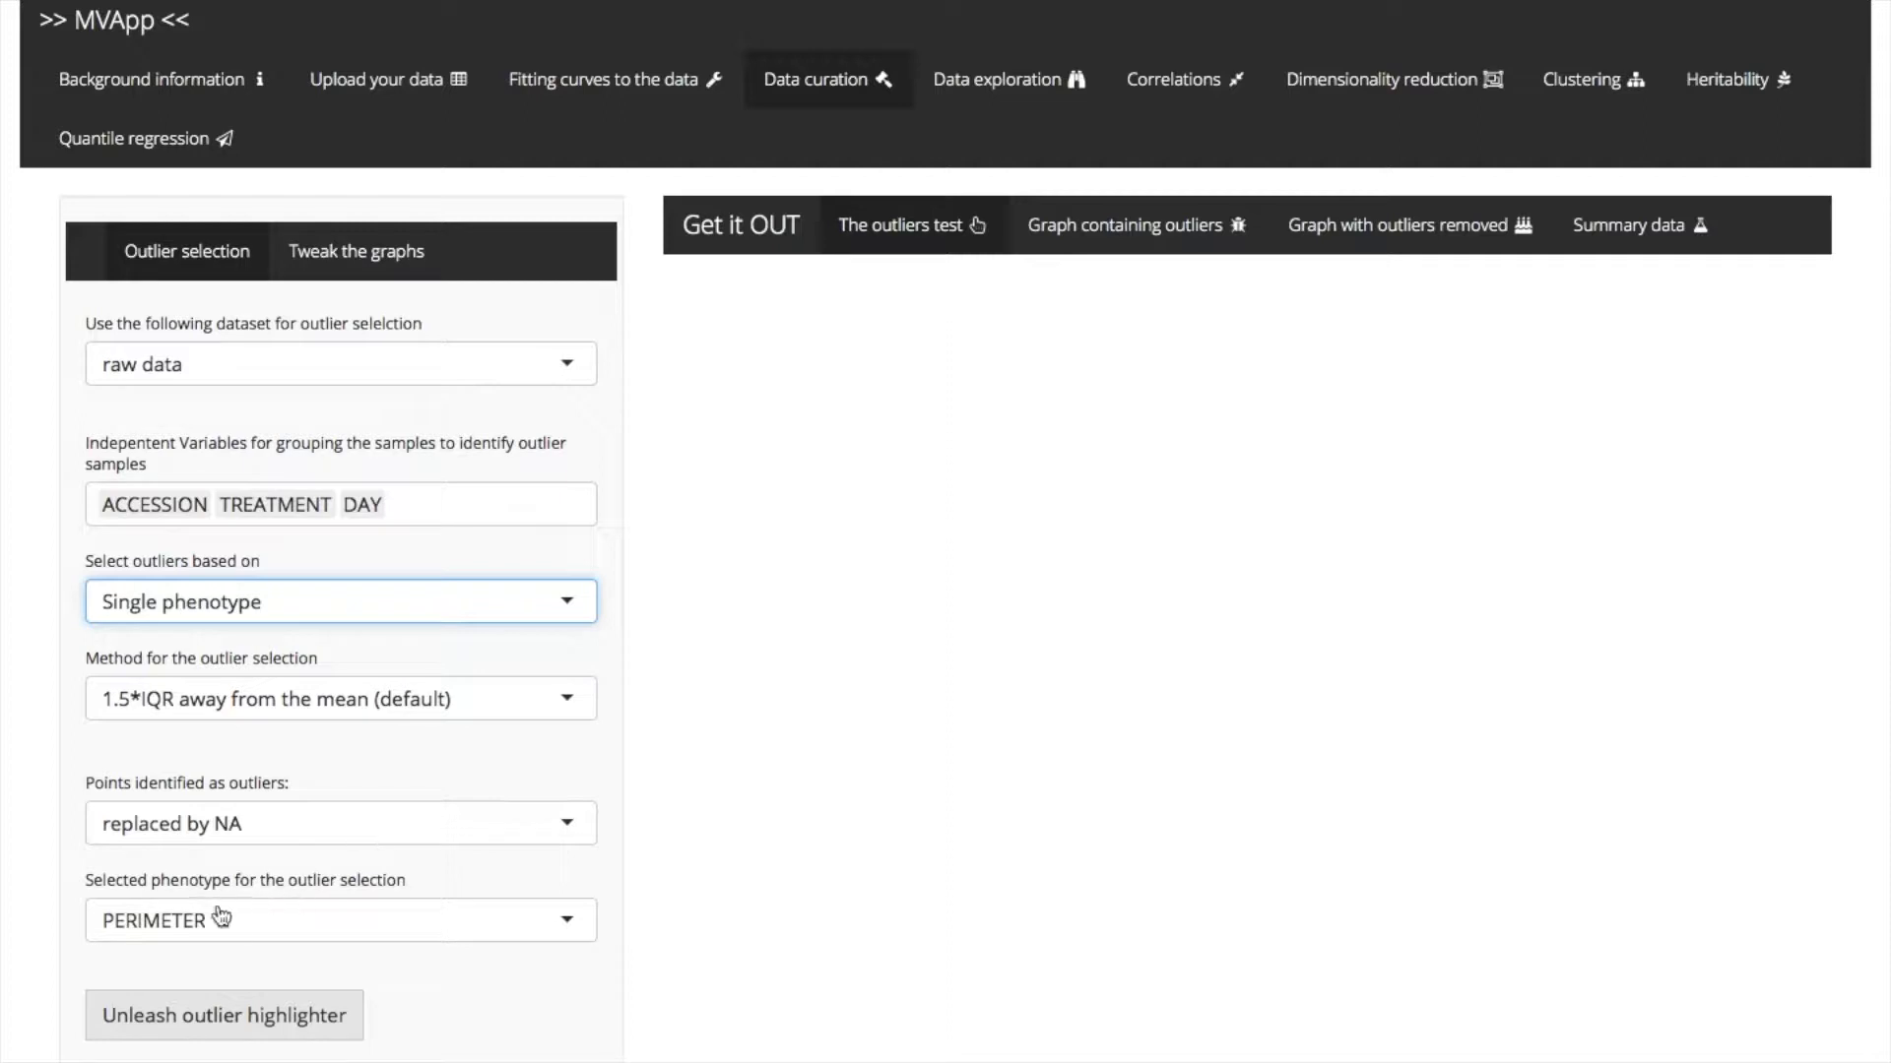
{"action": "left_click", "coordinate": [279, 936]}
{"action": "left_click", "coordinate": [281, 937]}
{"action": "left_click", "coordinate": [338, 603]}
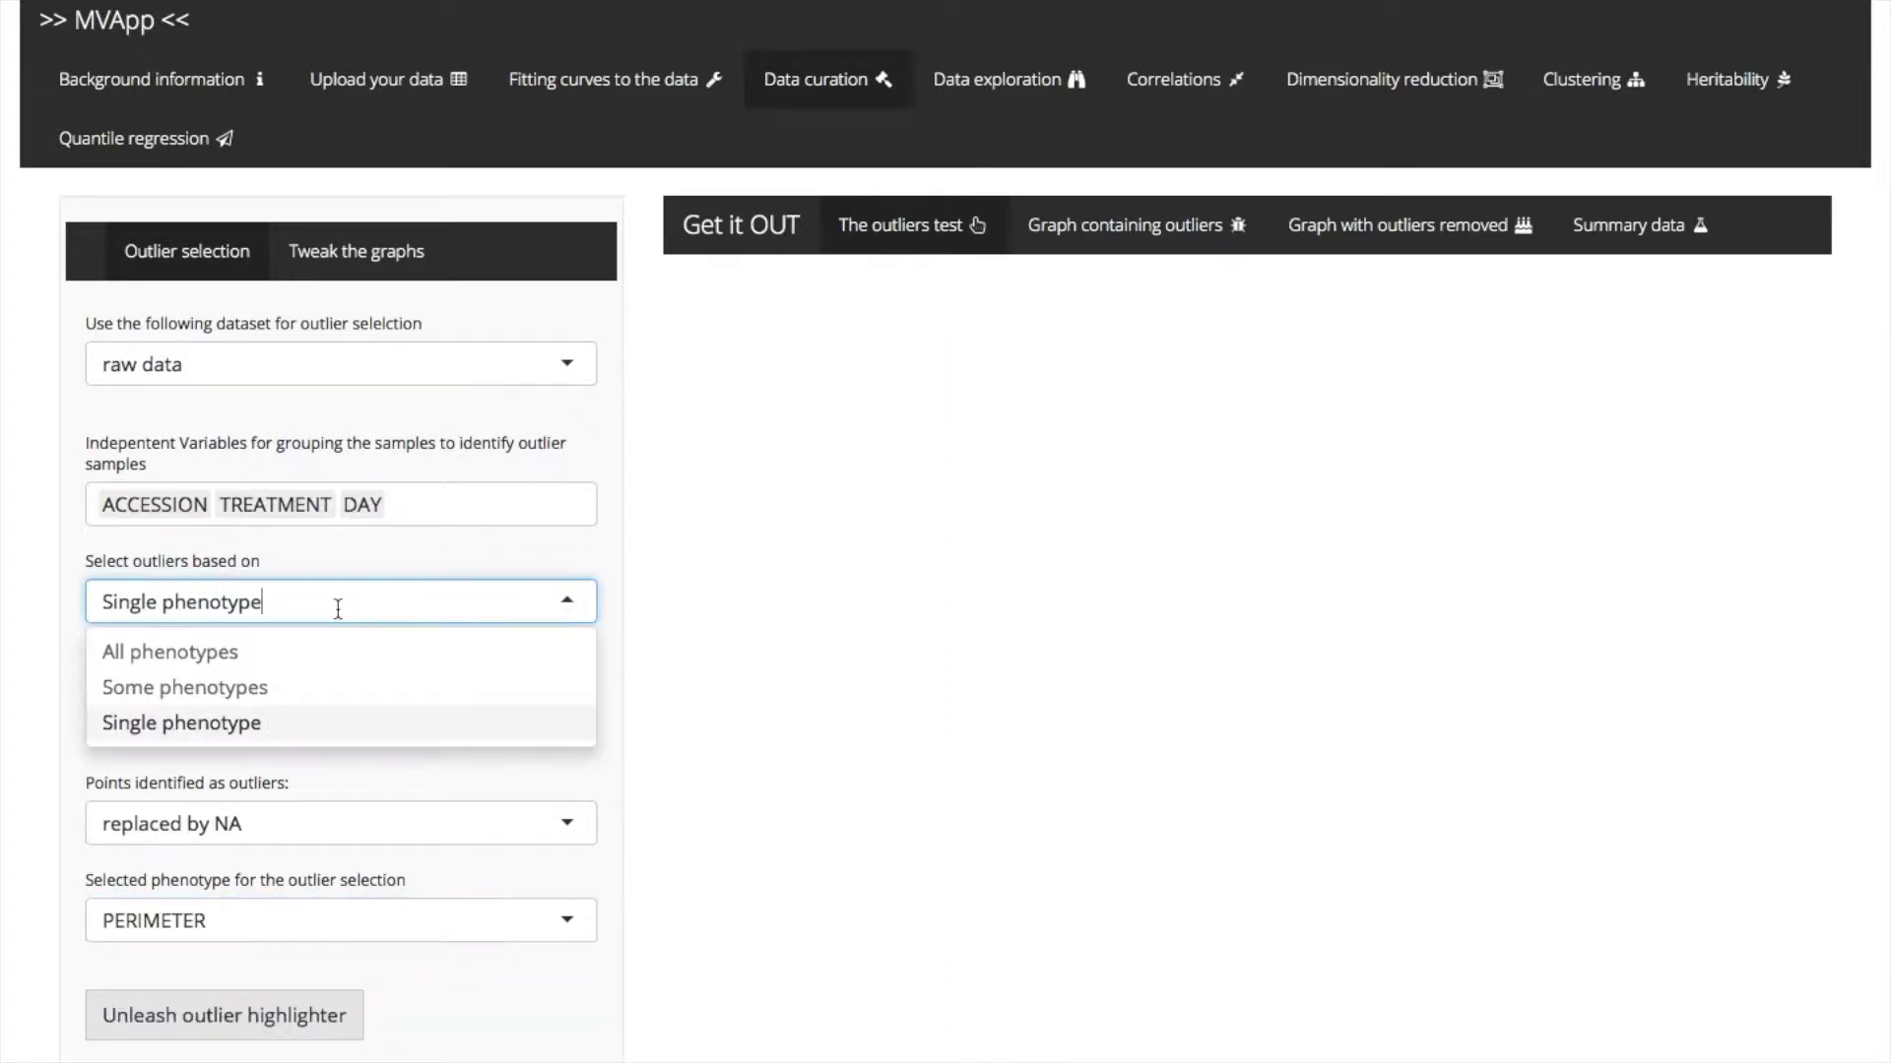
{"action": "left_click", "coordinate": [229, 654]}
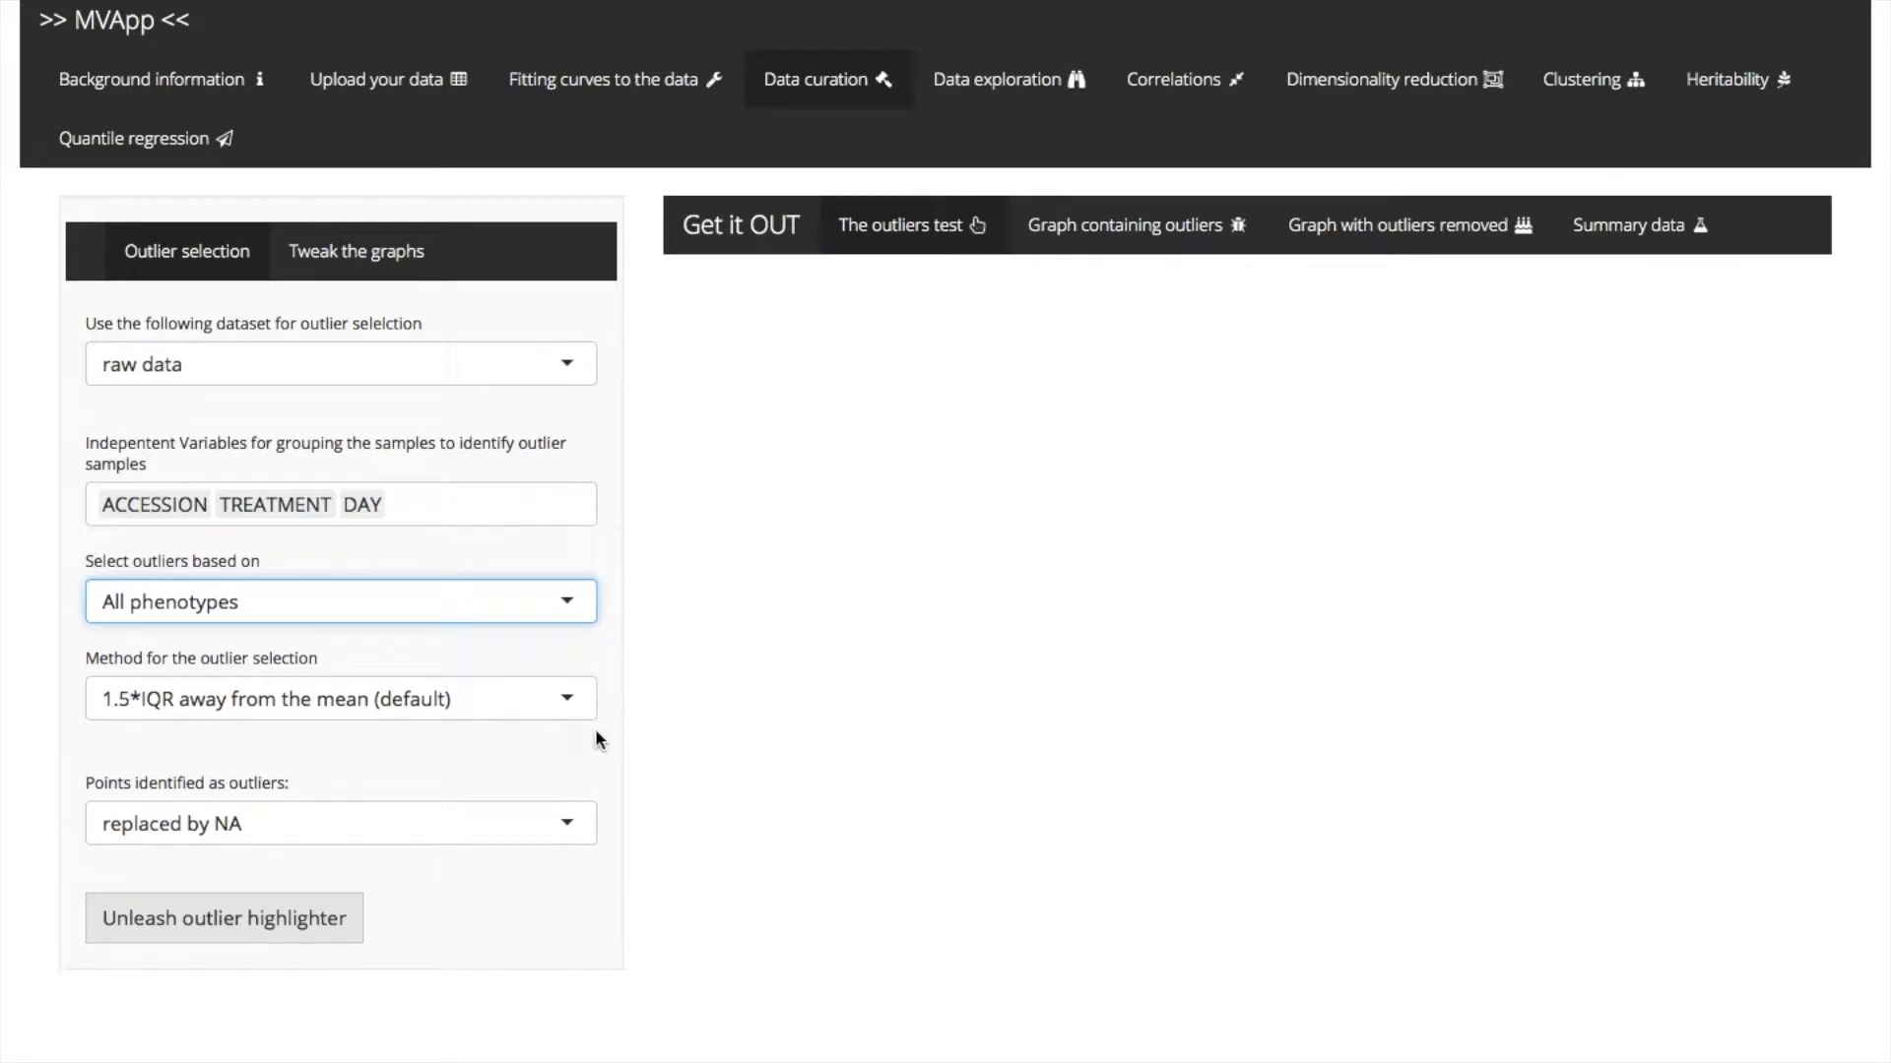
Choose removal of identified outliers together with the entire row and run the outlier highlighter with a 2-trait threshold.
{"action": "left_click", "coordinate": [512, 720]}
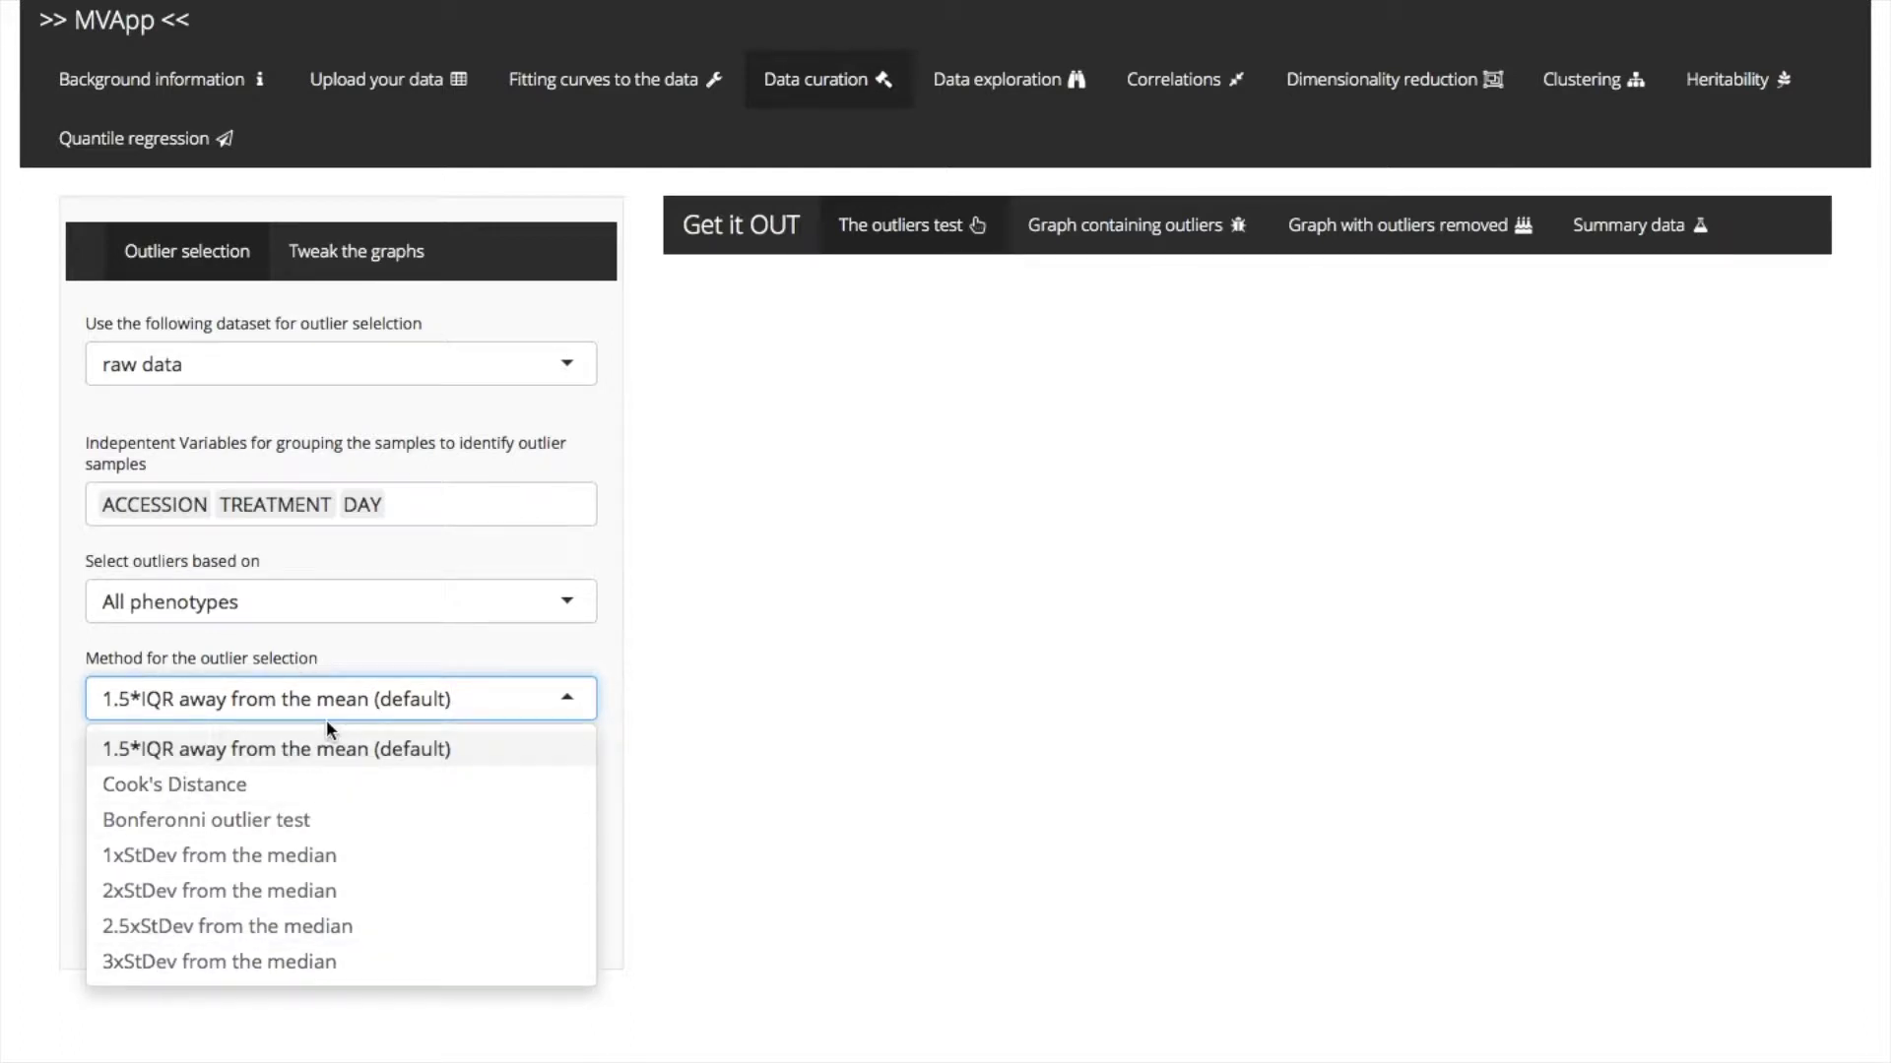
{"action": "left_click", "coordinate": [392, 674]}
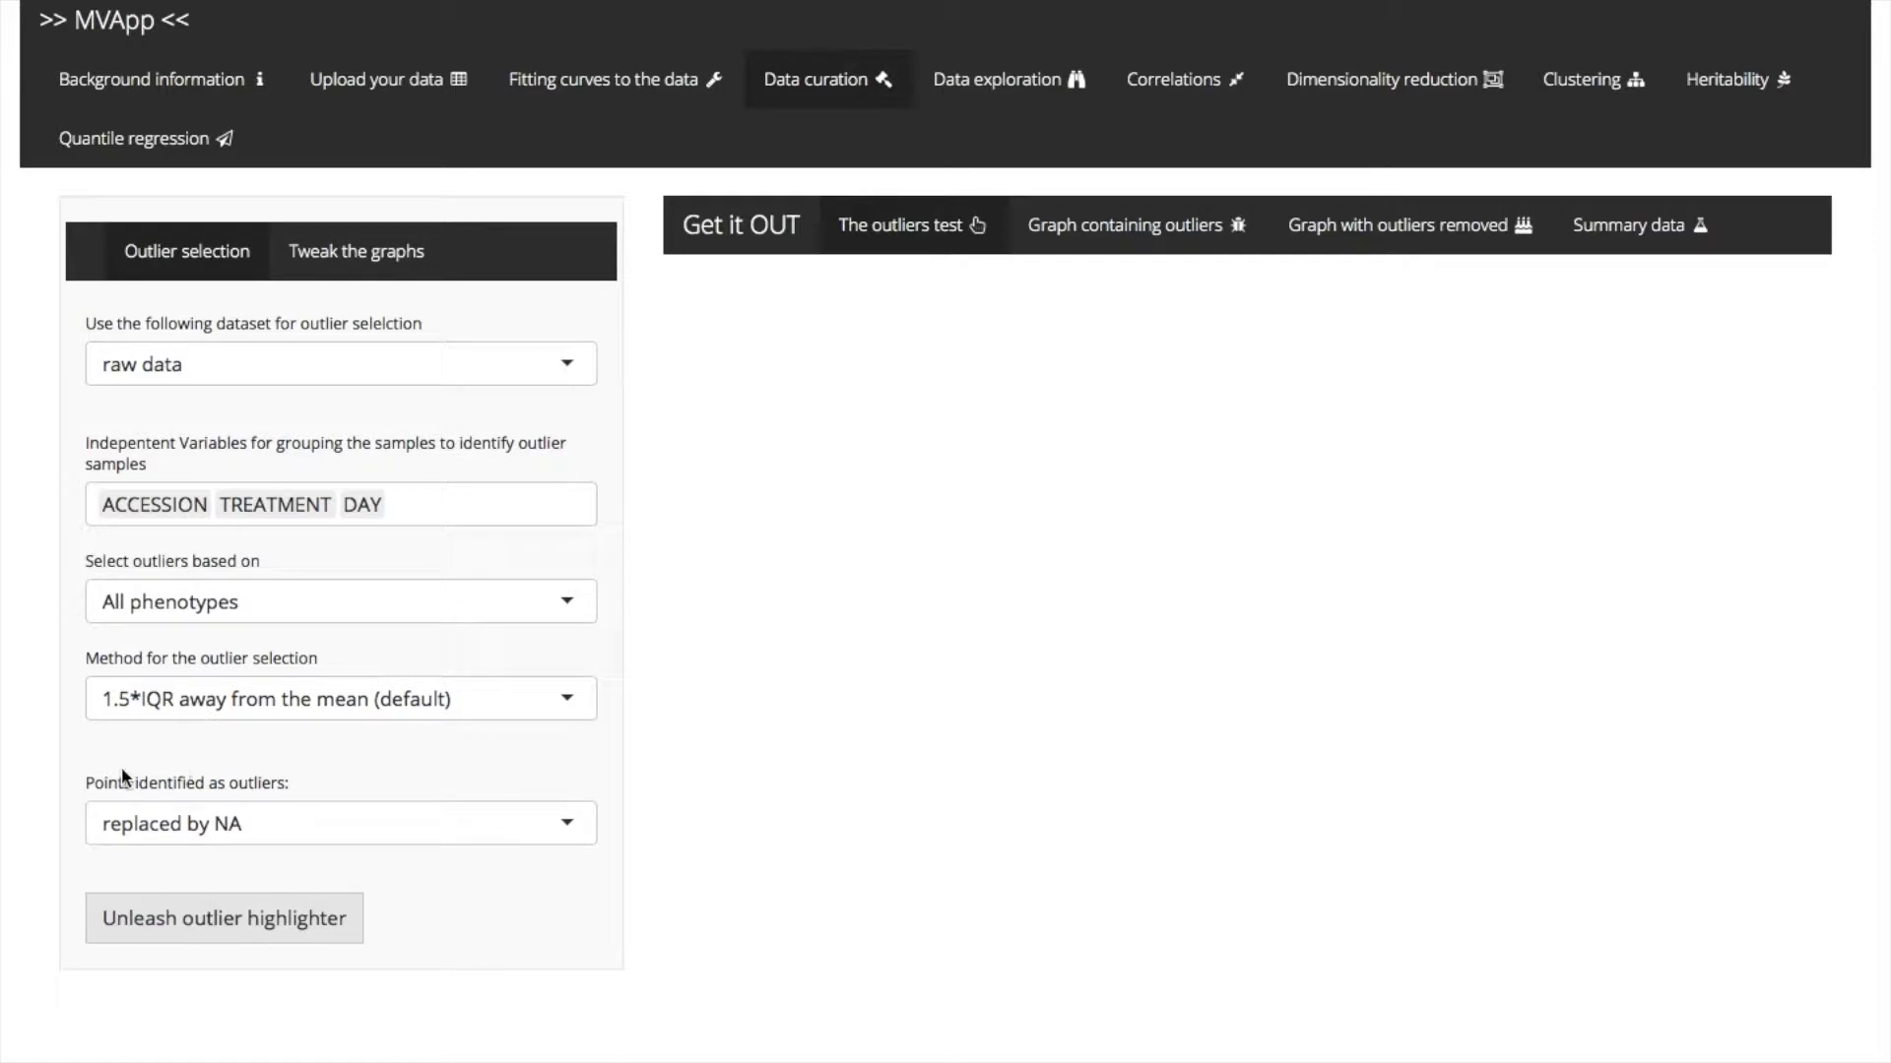
{"action": "left_click", "coordinate": [353, 832]}
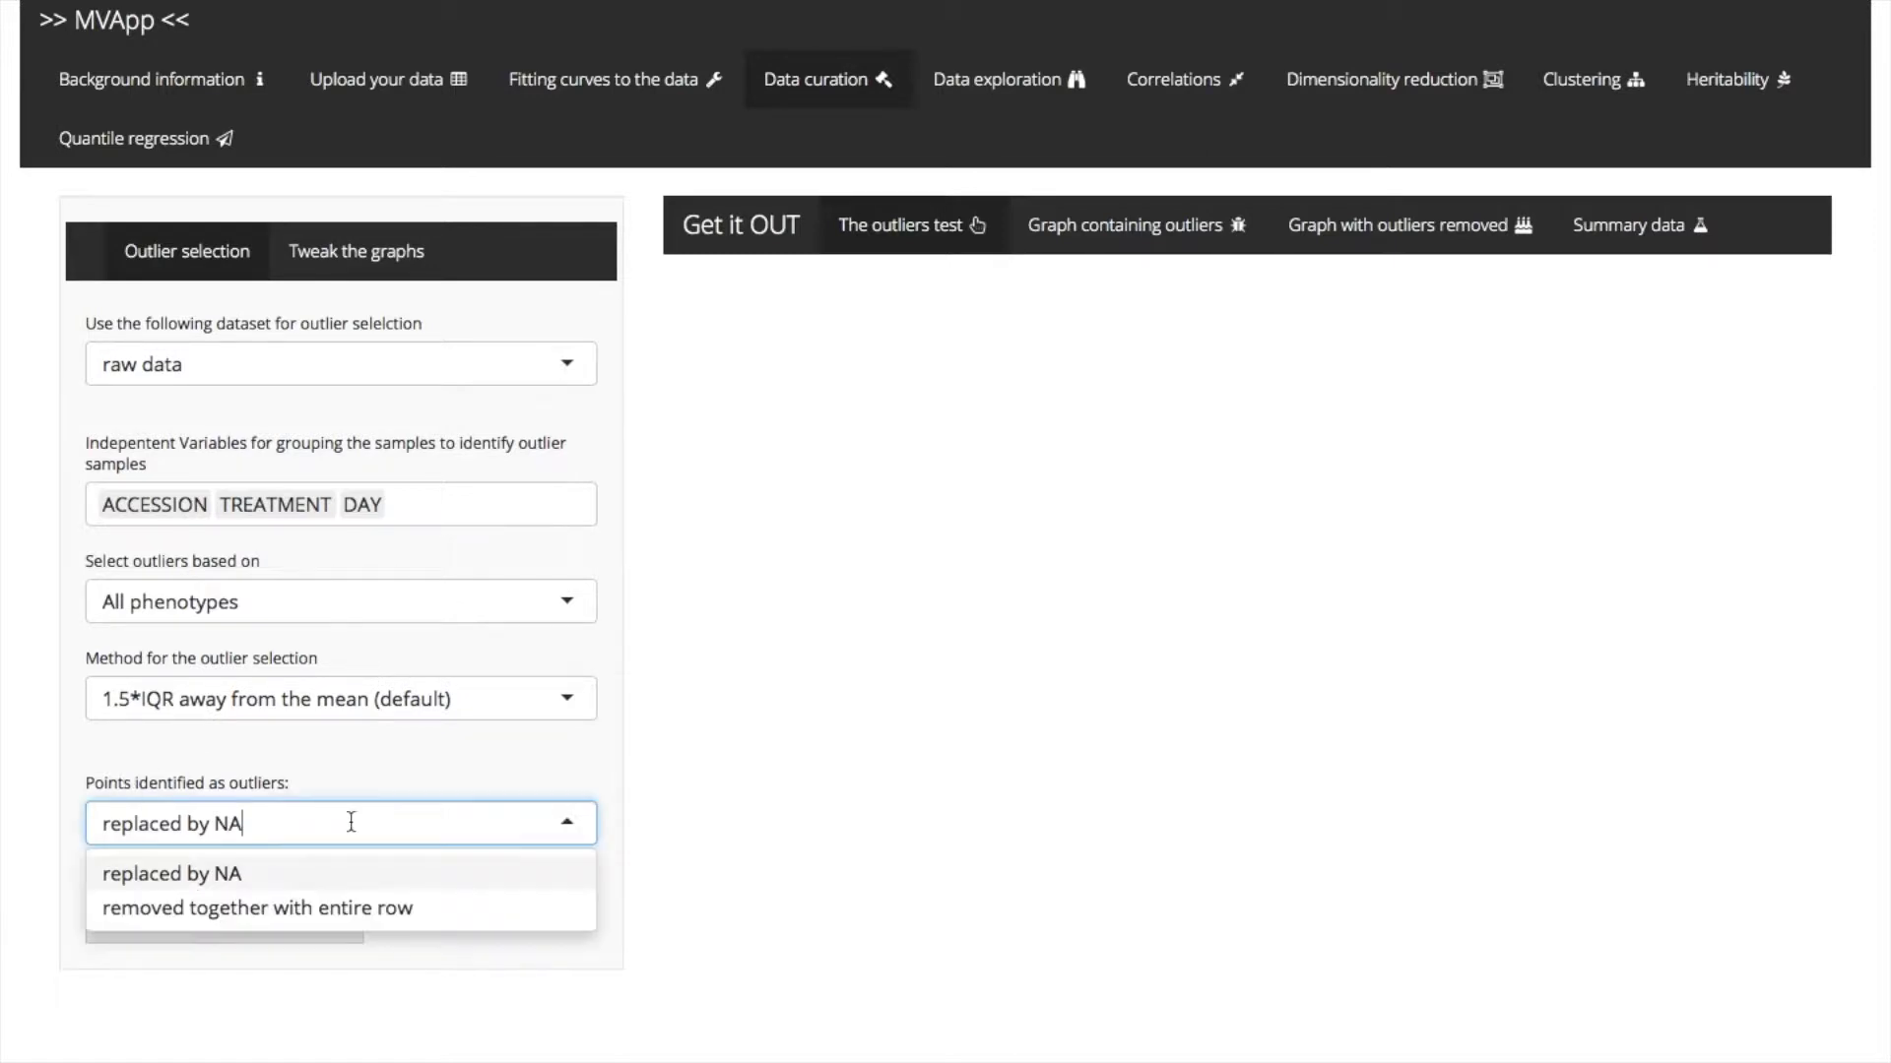
{"action": "left_click", "coordinate": [264, 907]}
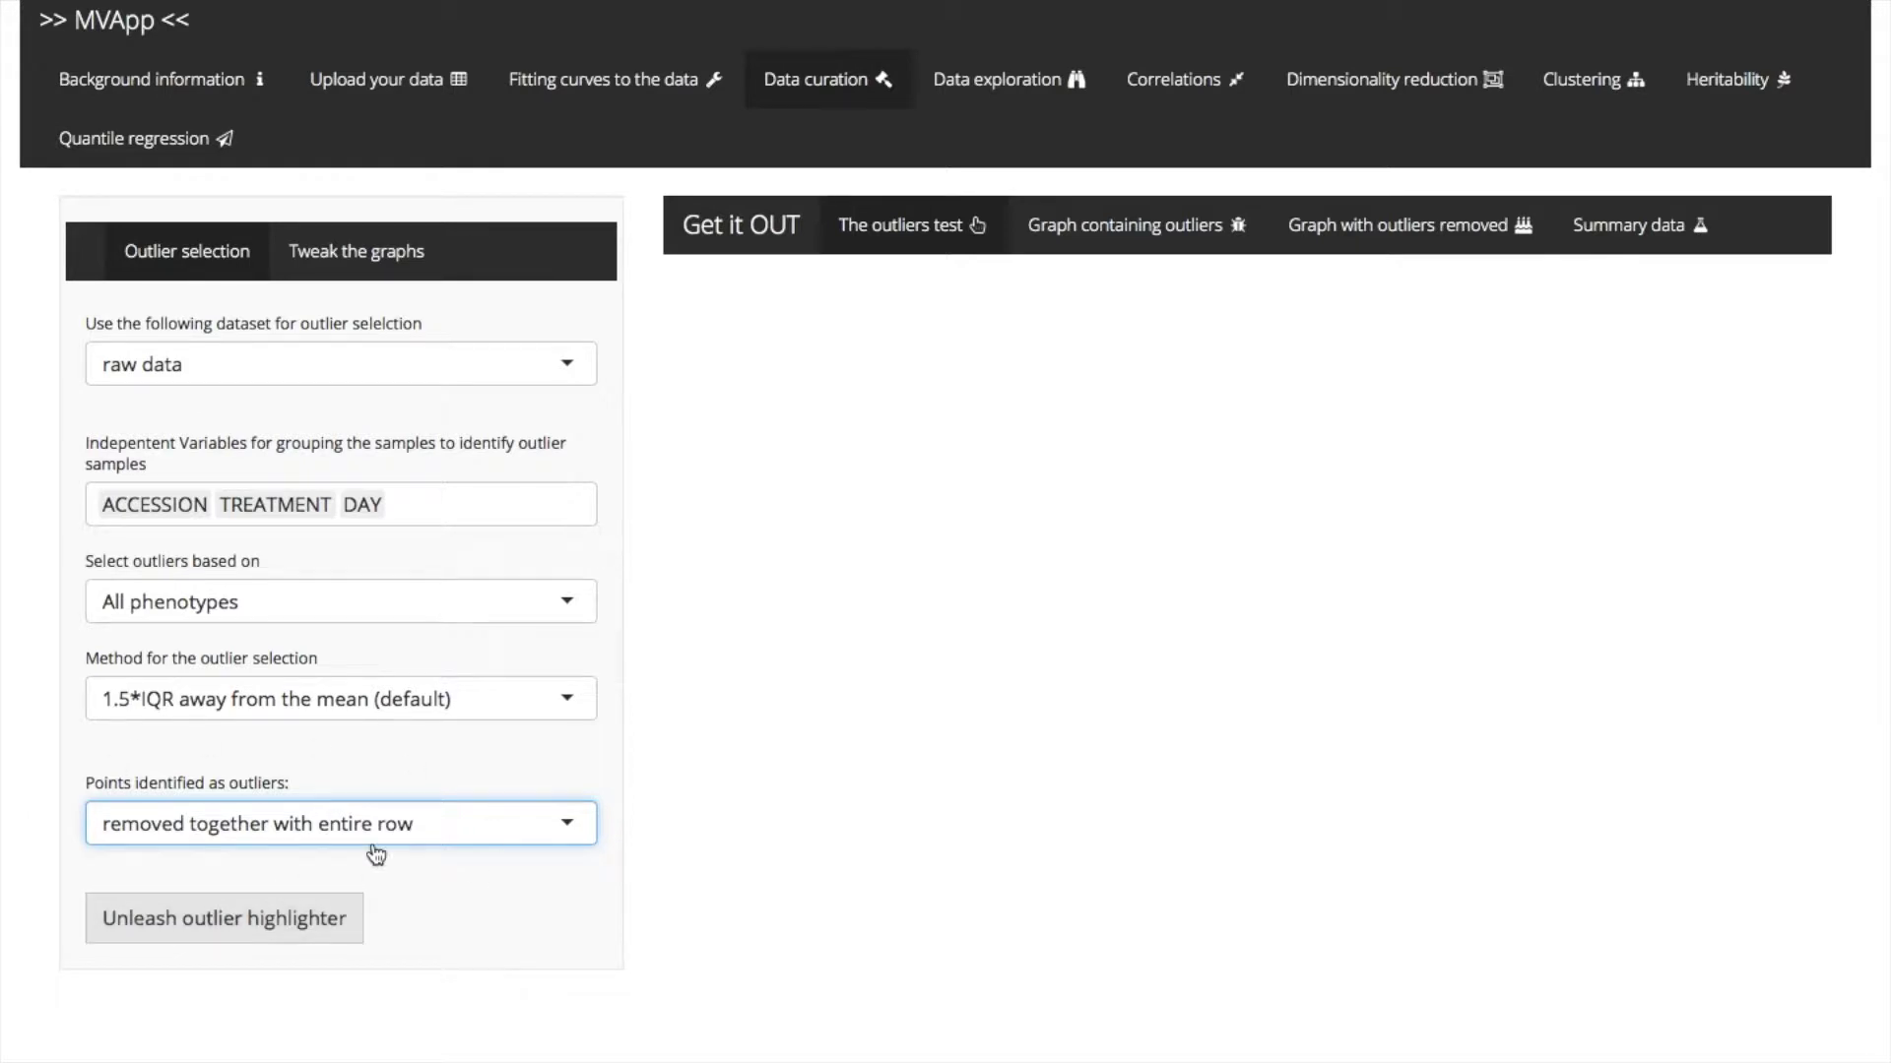
{"action": "left_click", "coordinate": [158, 925]}
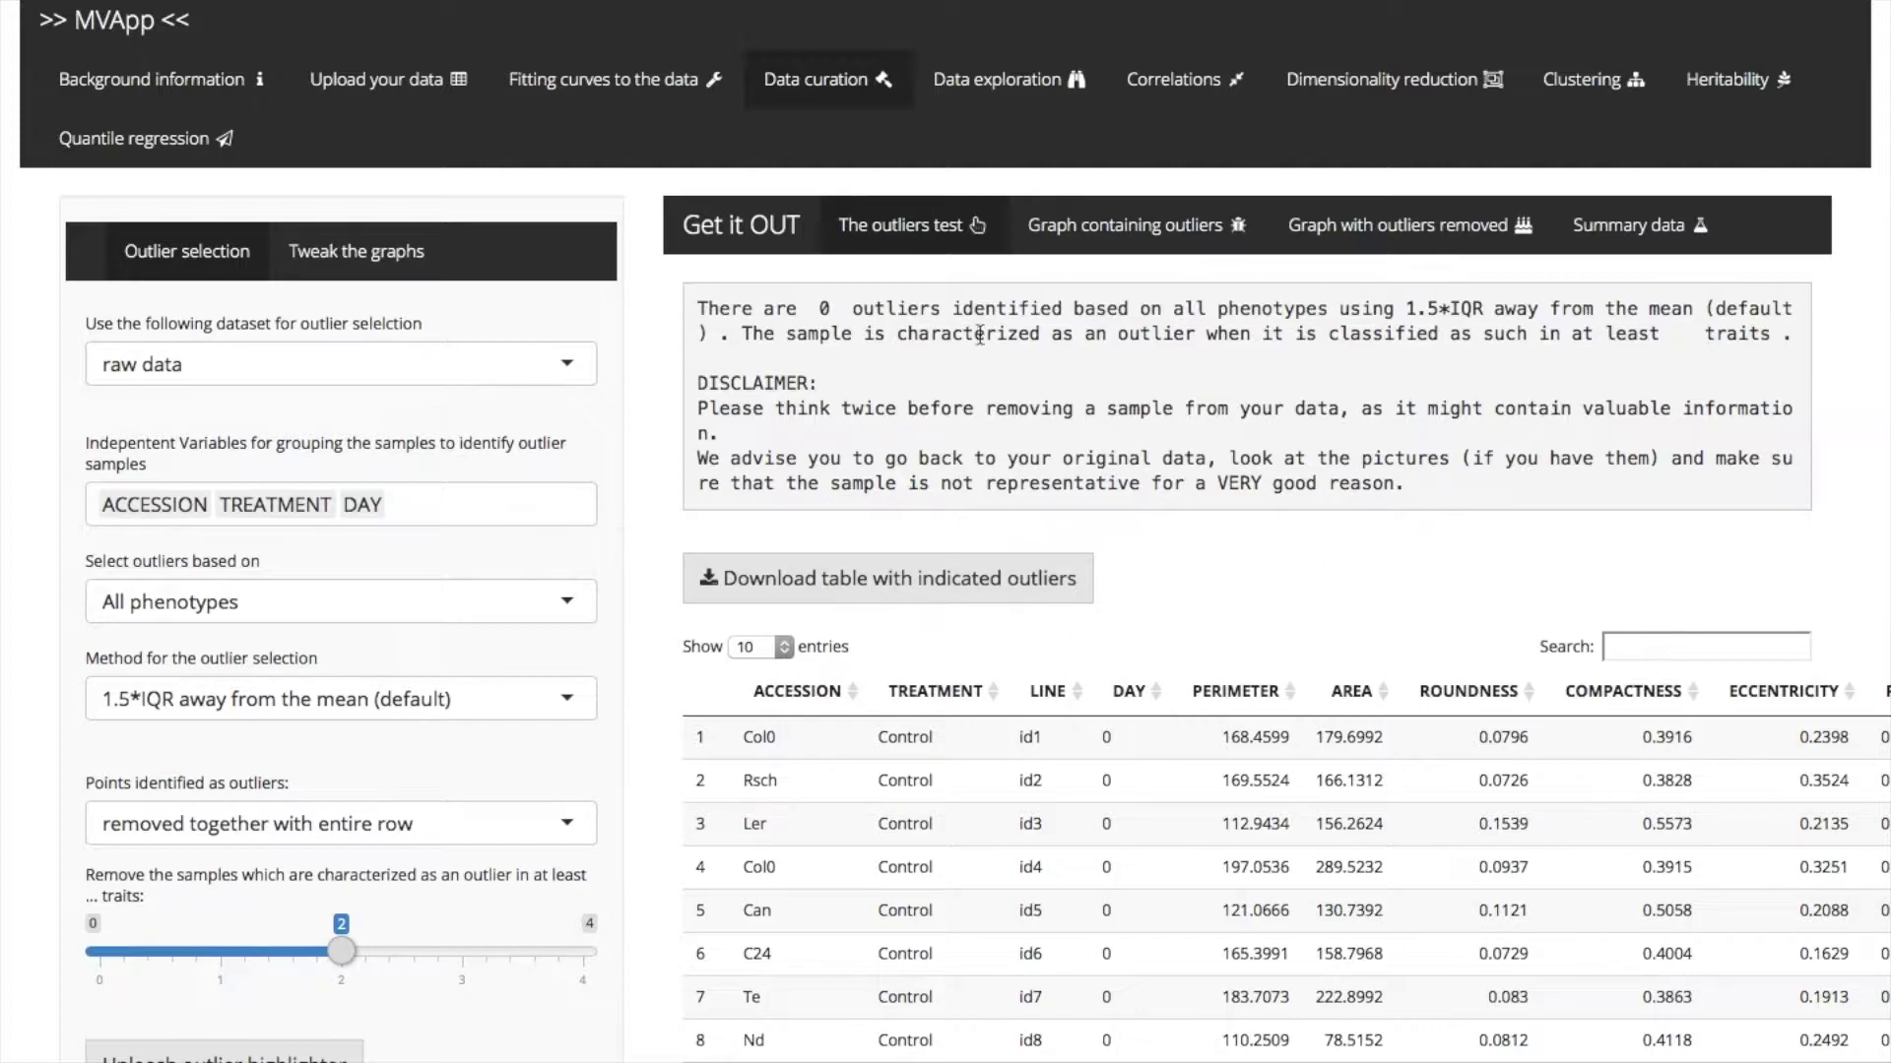
{"action": "left_click", "coordinate": [343, 952]}
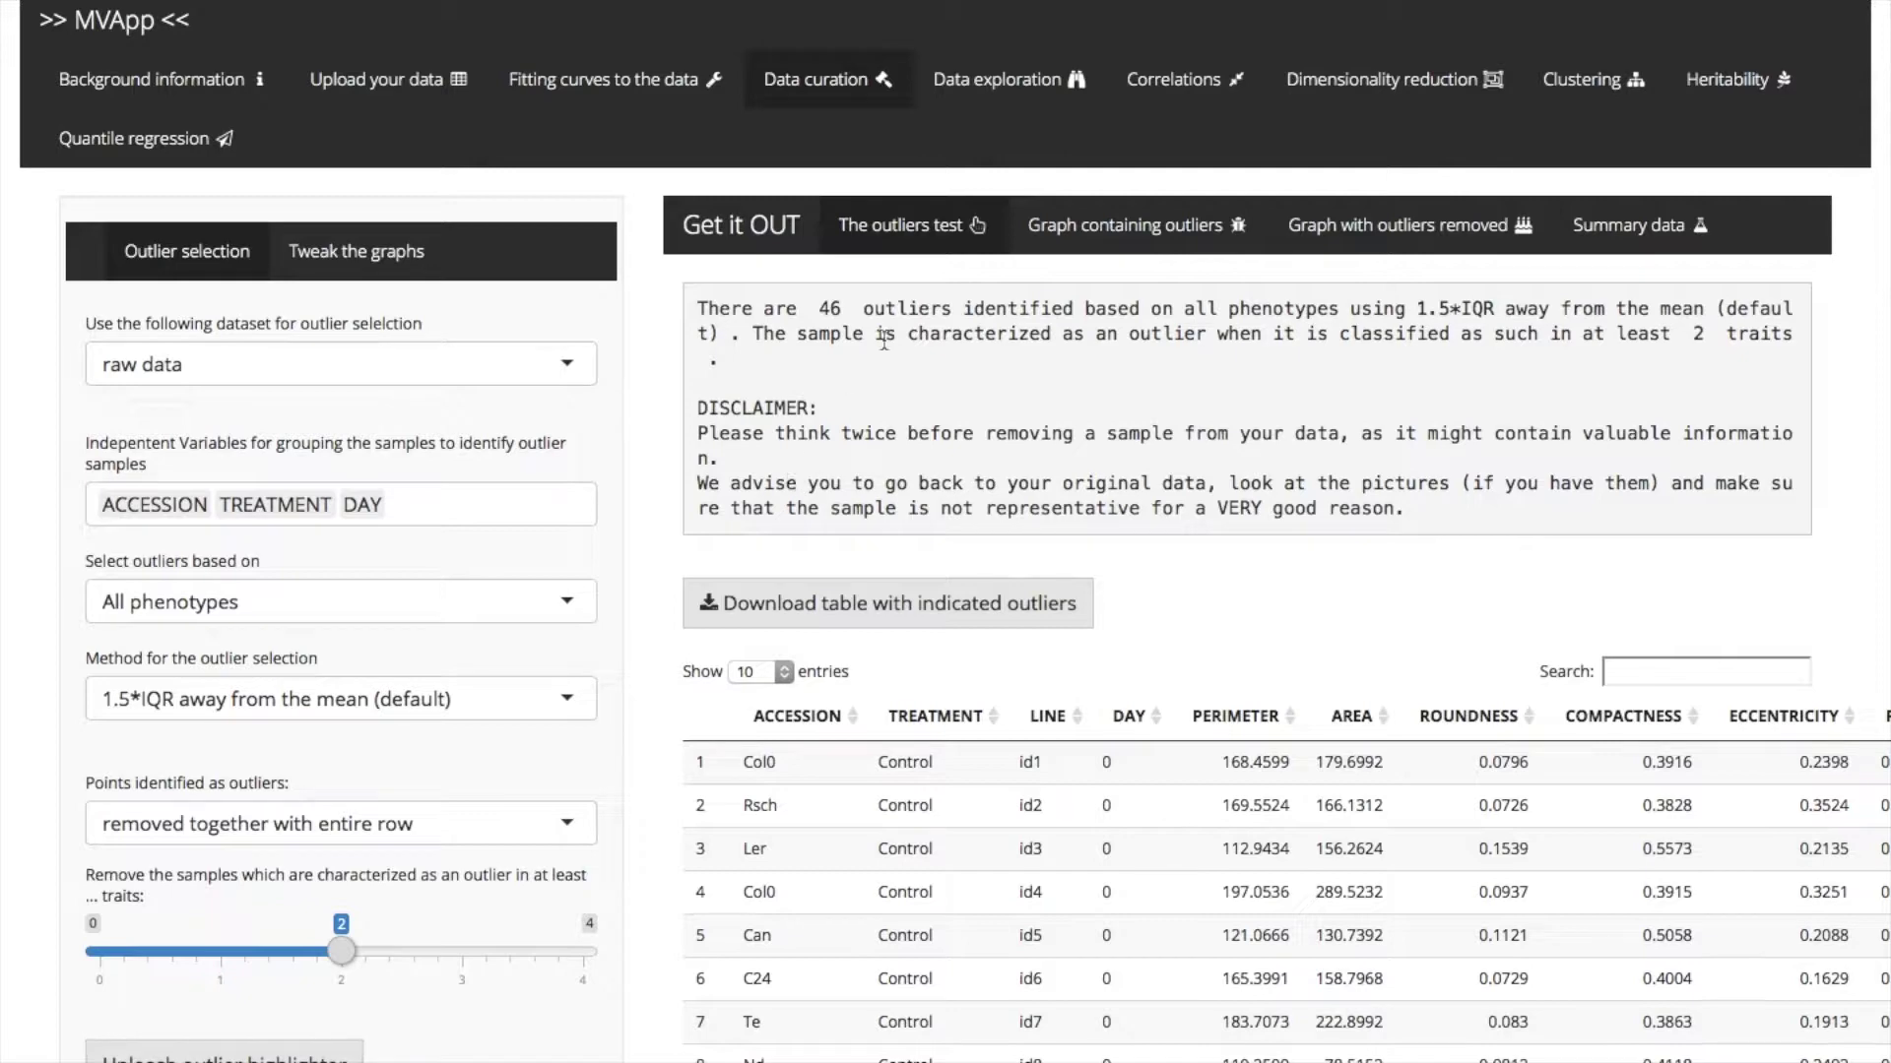
Review the outlier summary and the per-trait outlier columns, sorting the table by out_PERIMETER with true values first.
{"action": "left_click_drag", "start_coordinate": [696, 307], "coordinate": [980, 299]}
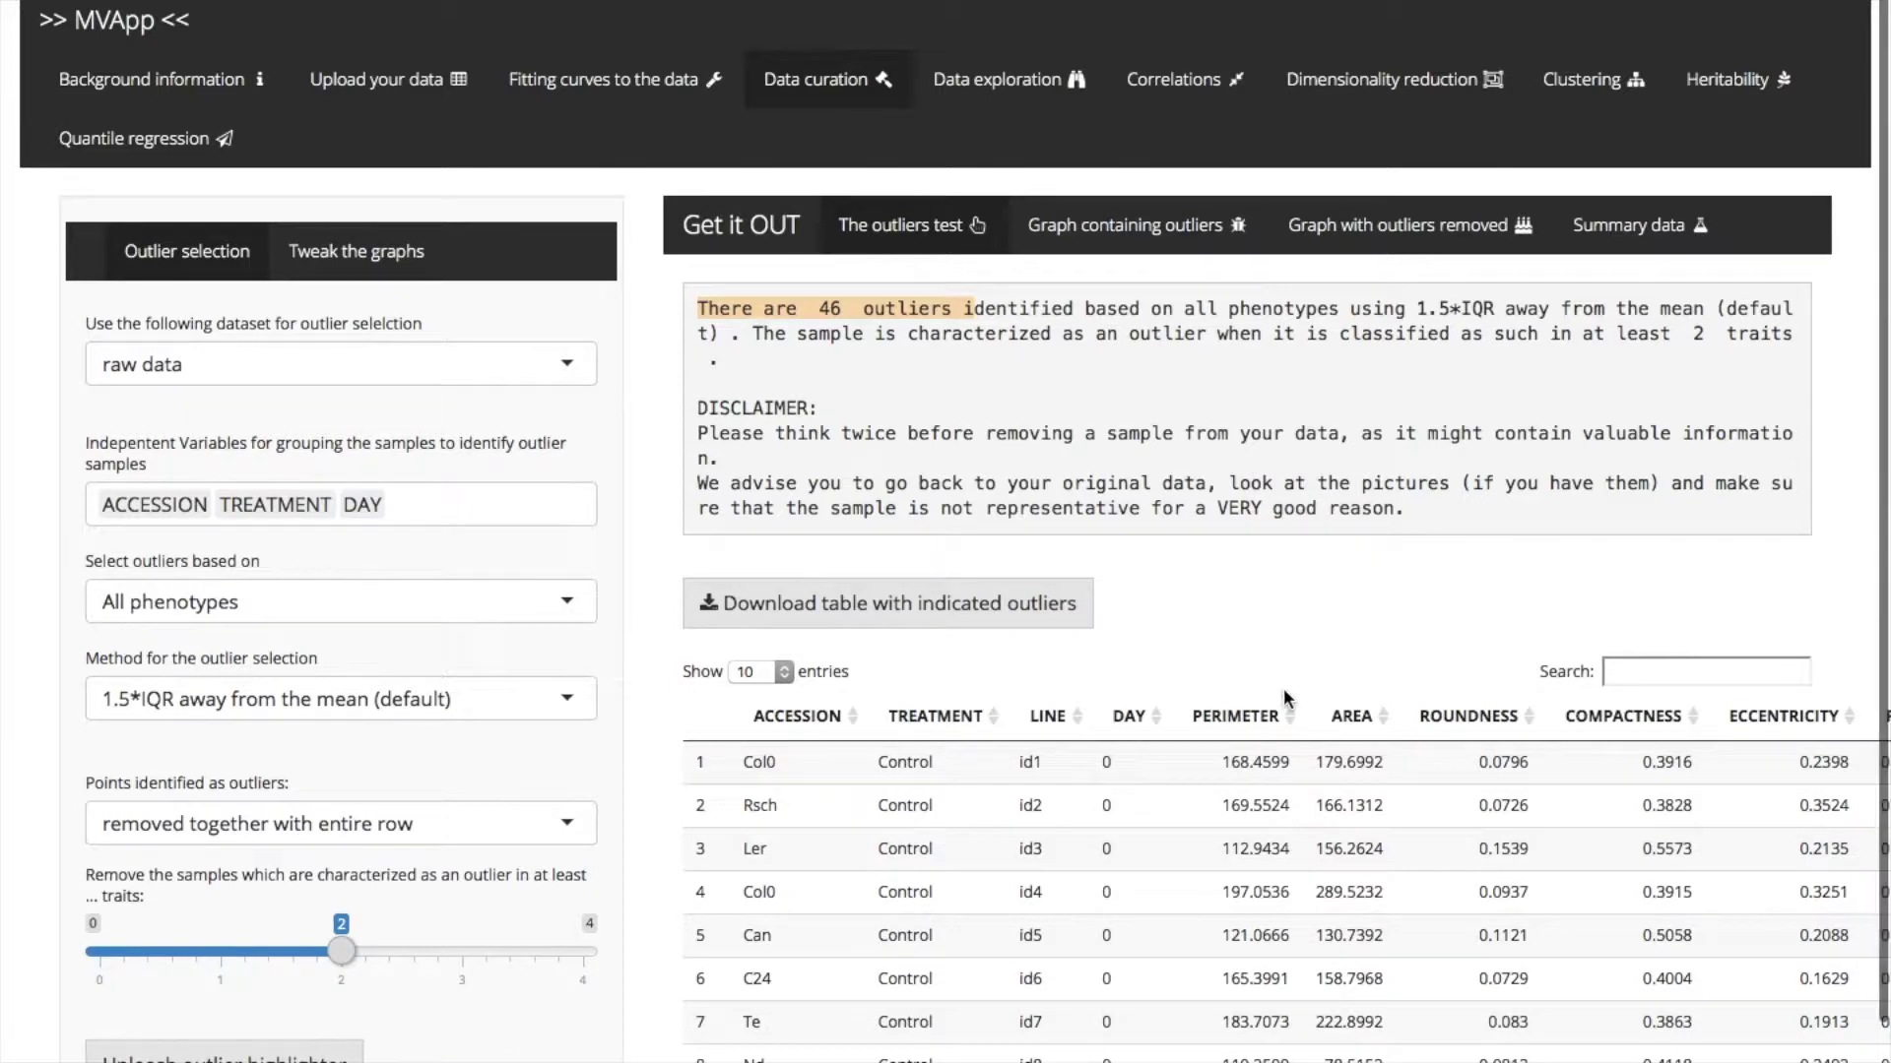
{"action": "scroll", "coordinate": [1284, 687], "scroll_direction": "right", "scroll_amount": 10}
{"action": "scroll", "coordinate": [1284, 687], "scroll_direction": "right", "scroll_amount": 10}
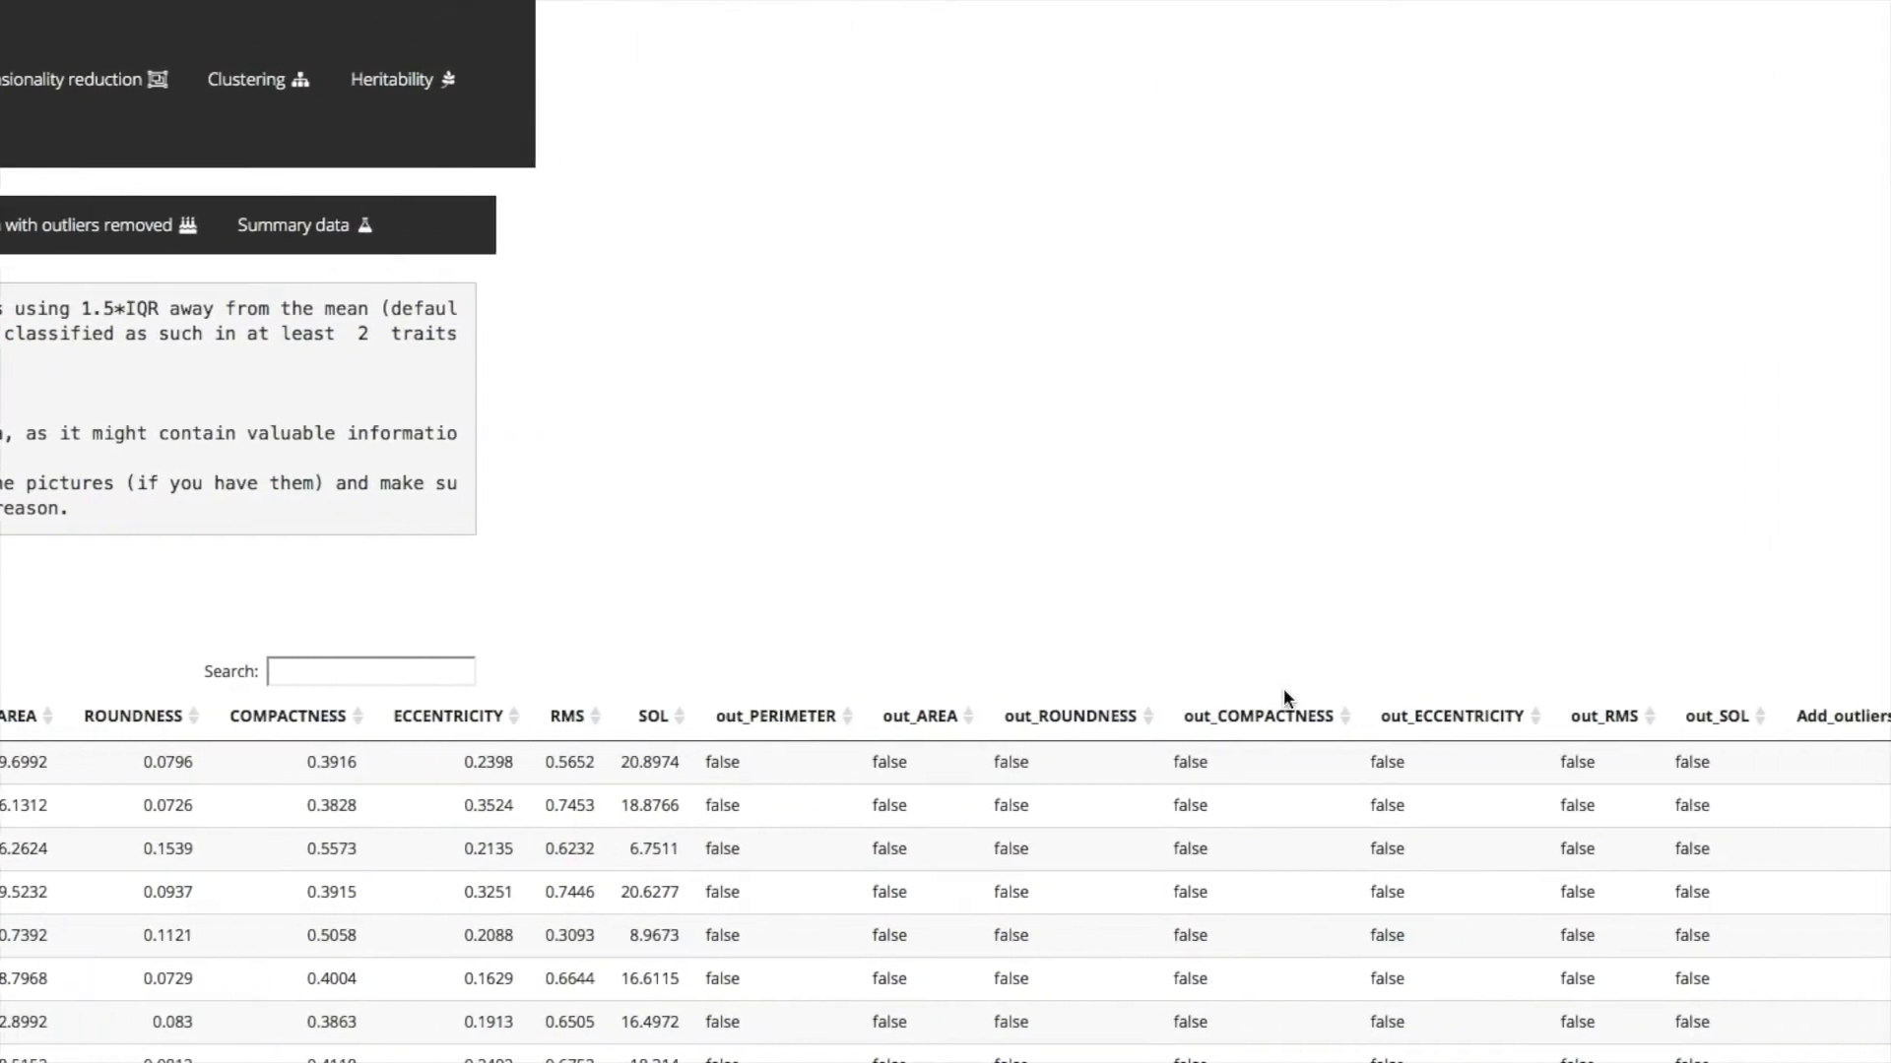
{"action": "scroll", "coordinate": [461, 820], "scroll_direction": "left", "scroll_amount": 10}
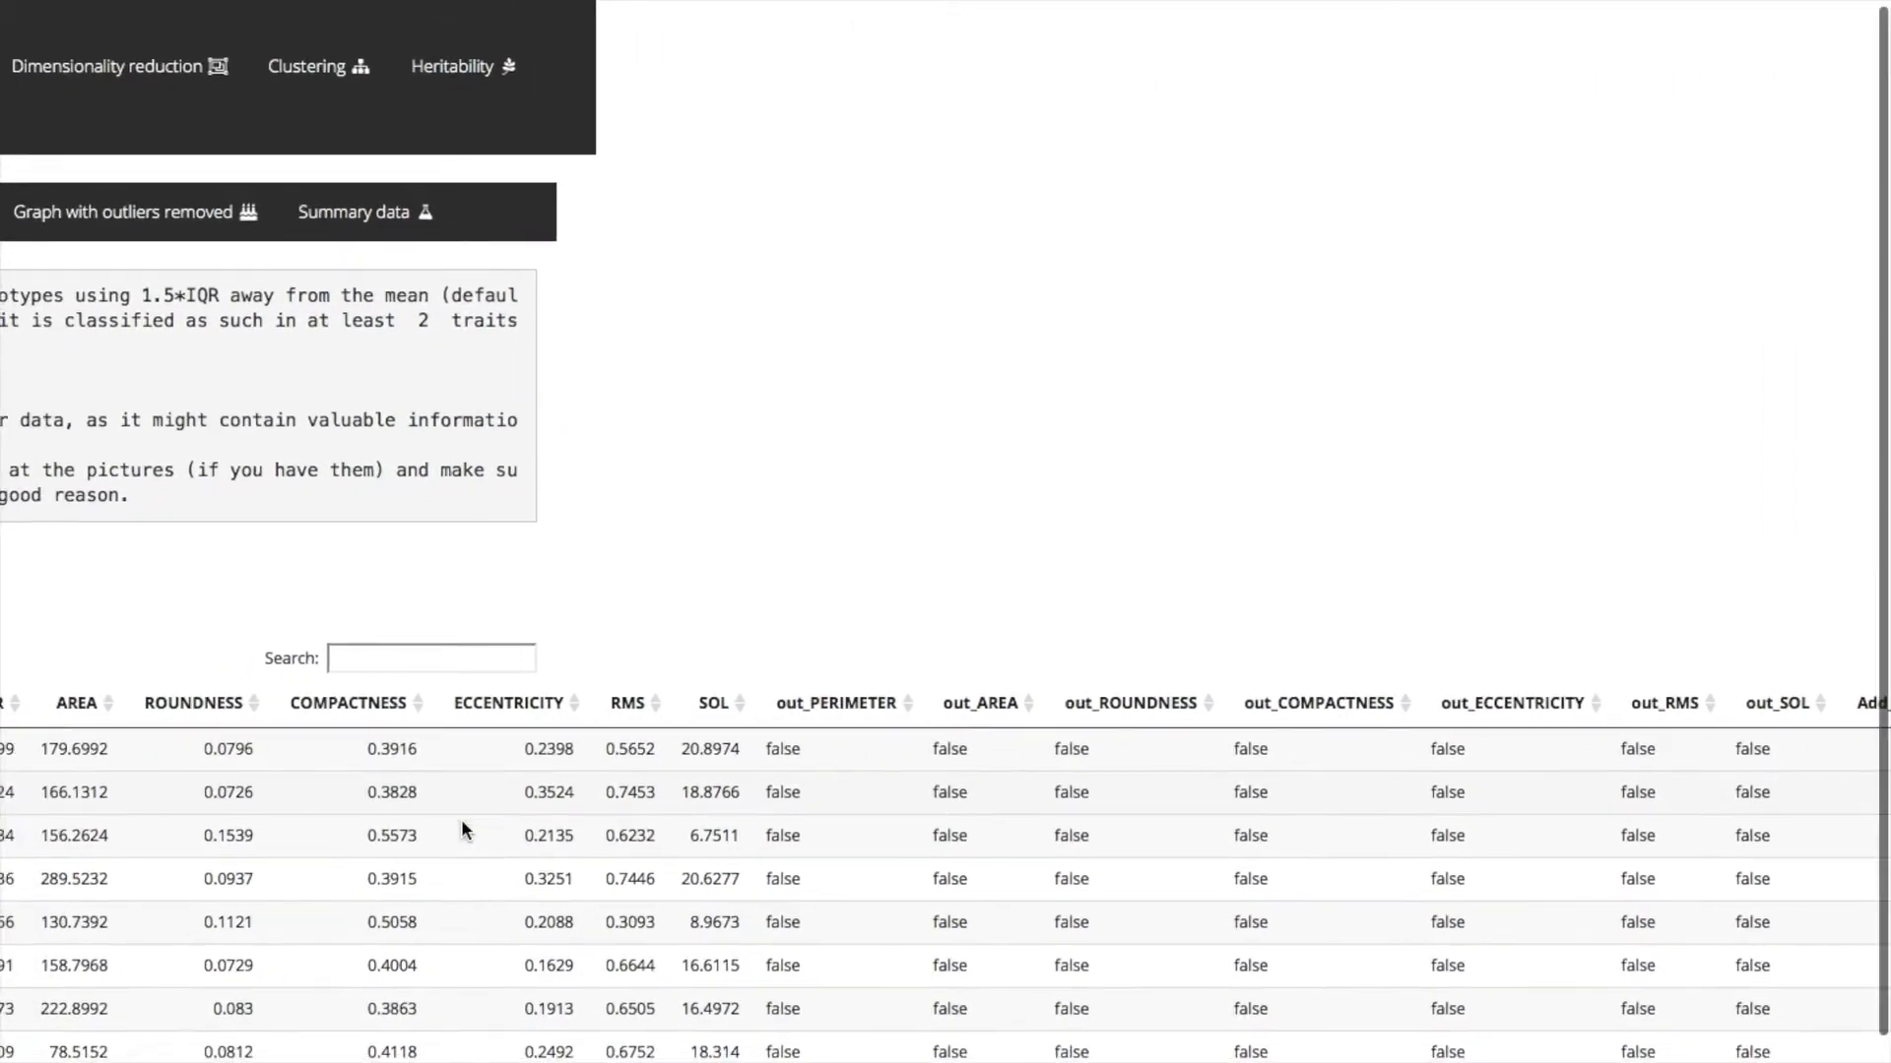
{"action": "scroll", "coordinate": [462, 819], "scroll_direction": "right", "scroll_amount": 10}
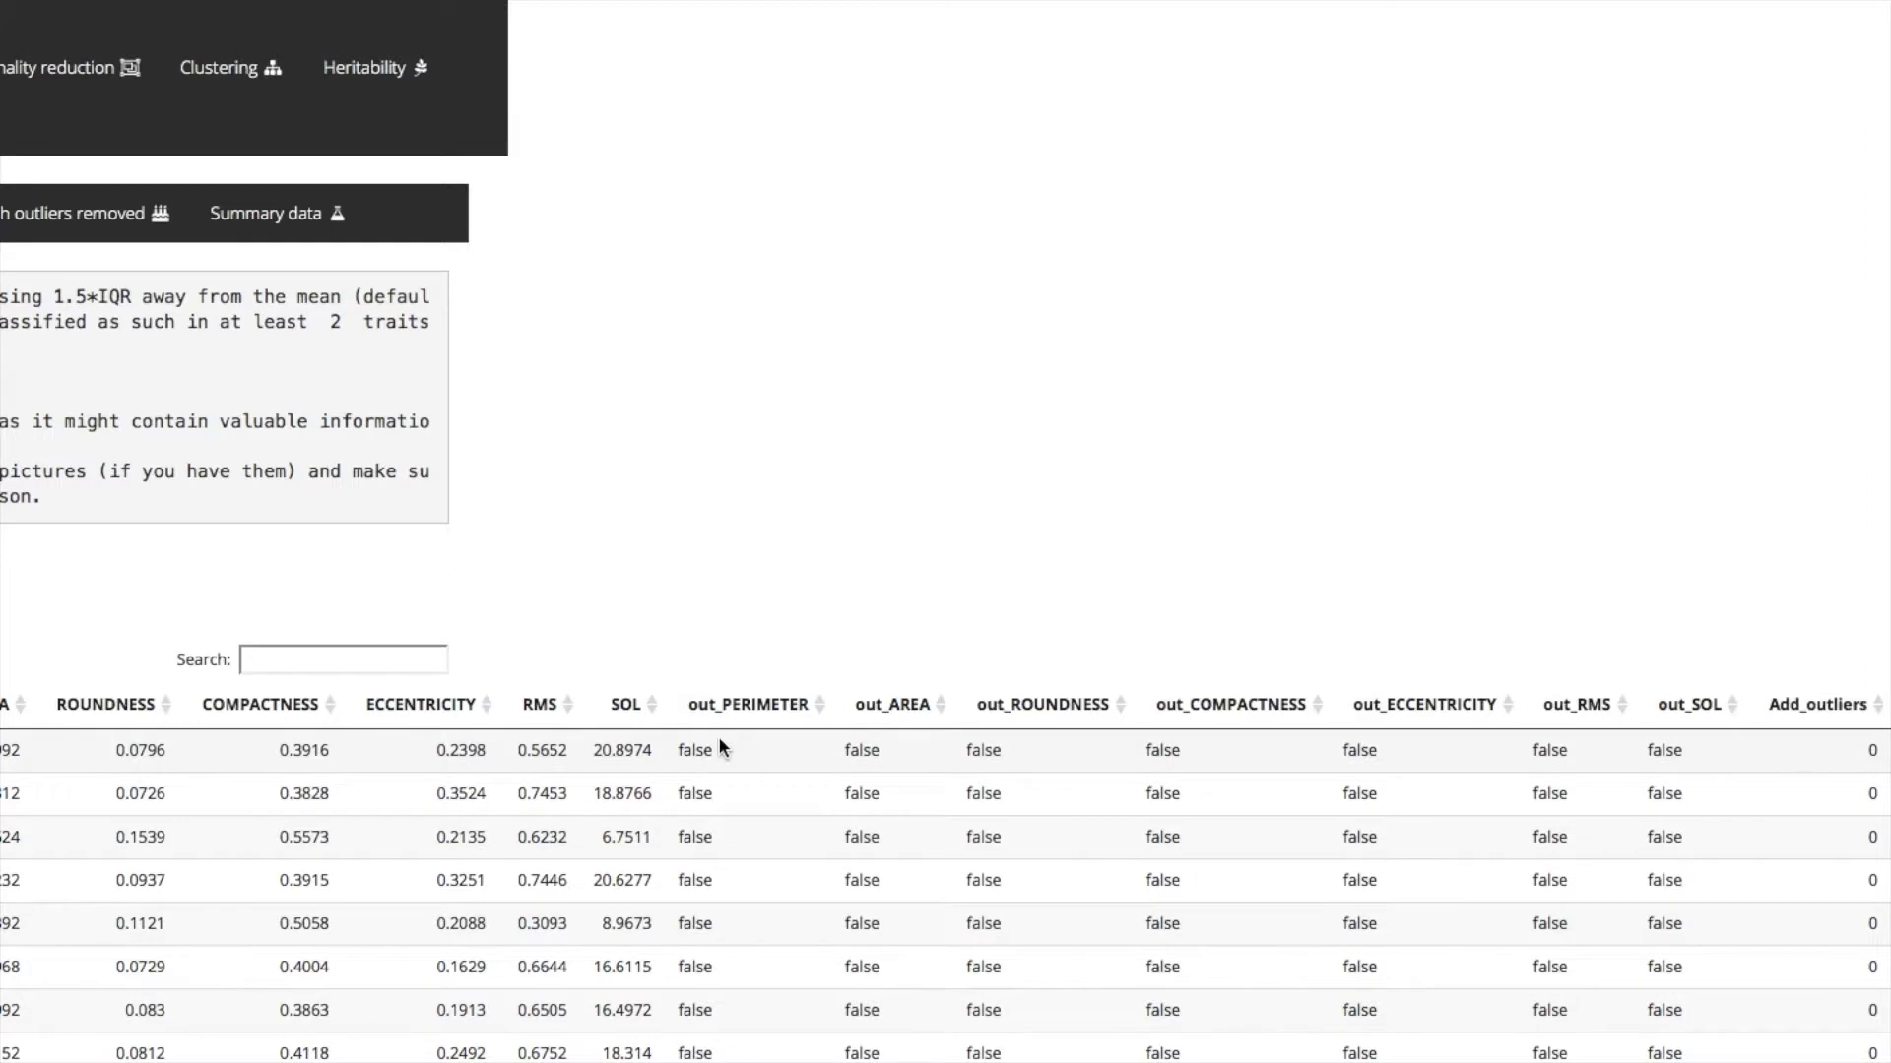
{"action": "left_click", "coordinate": [774, 709]}
{"action": "left_click", "coordinate": [769, 709]}
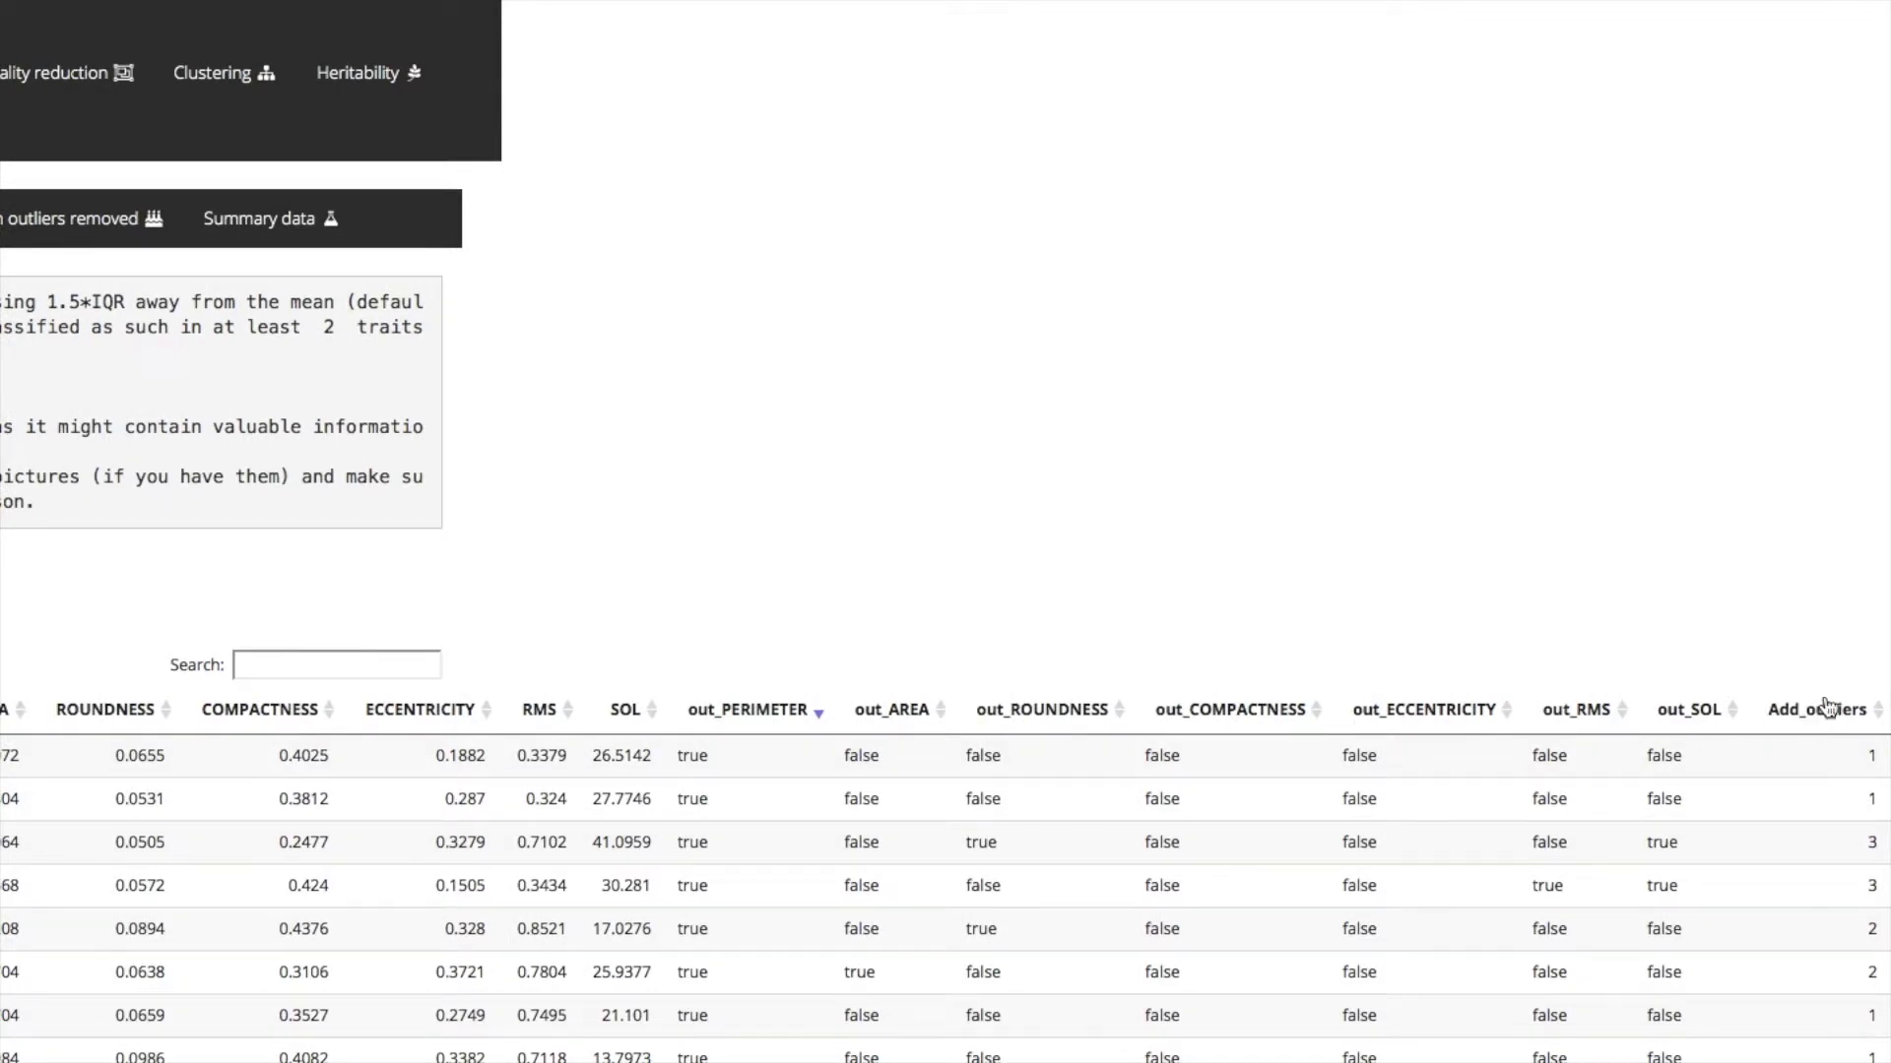
Sort the outlier table by Add_outliers in descending order and view the matching sample details.
{"action": "left_click", "coordinate": [1798, 711]}
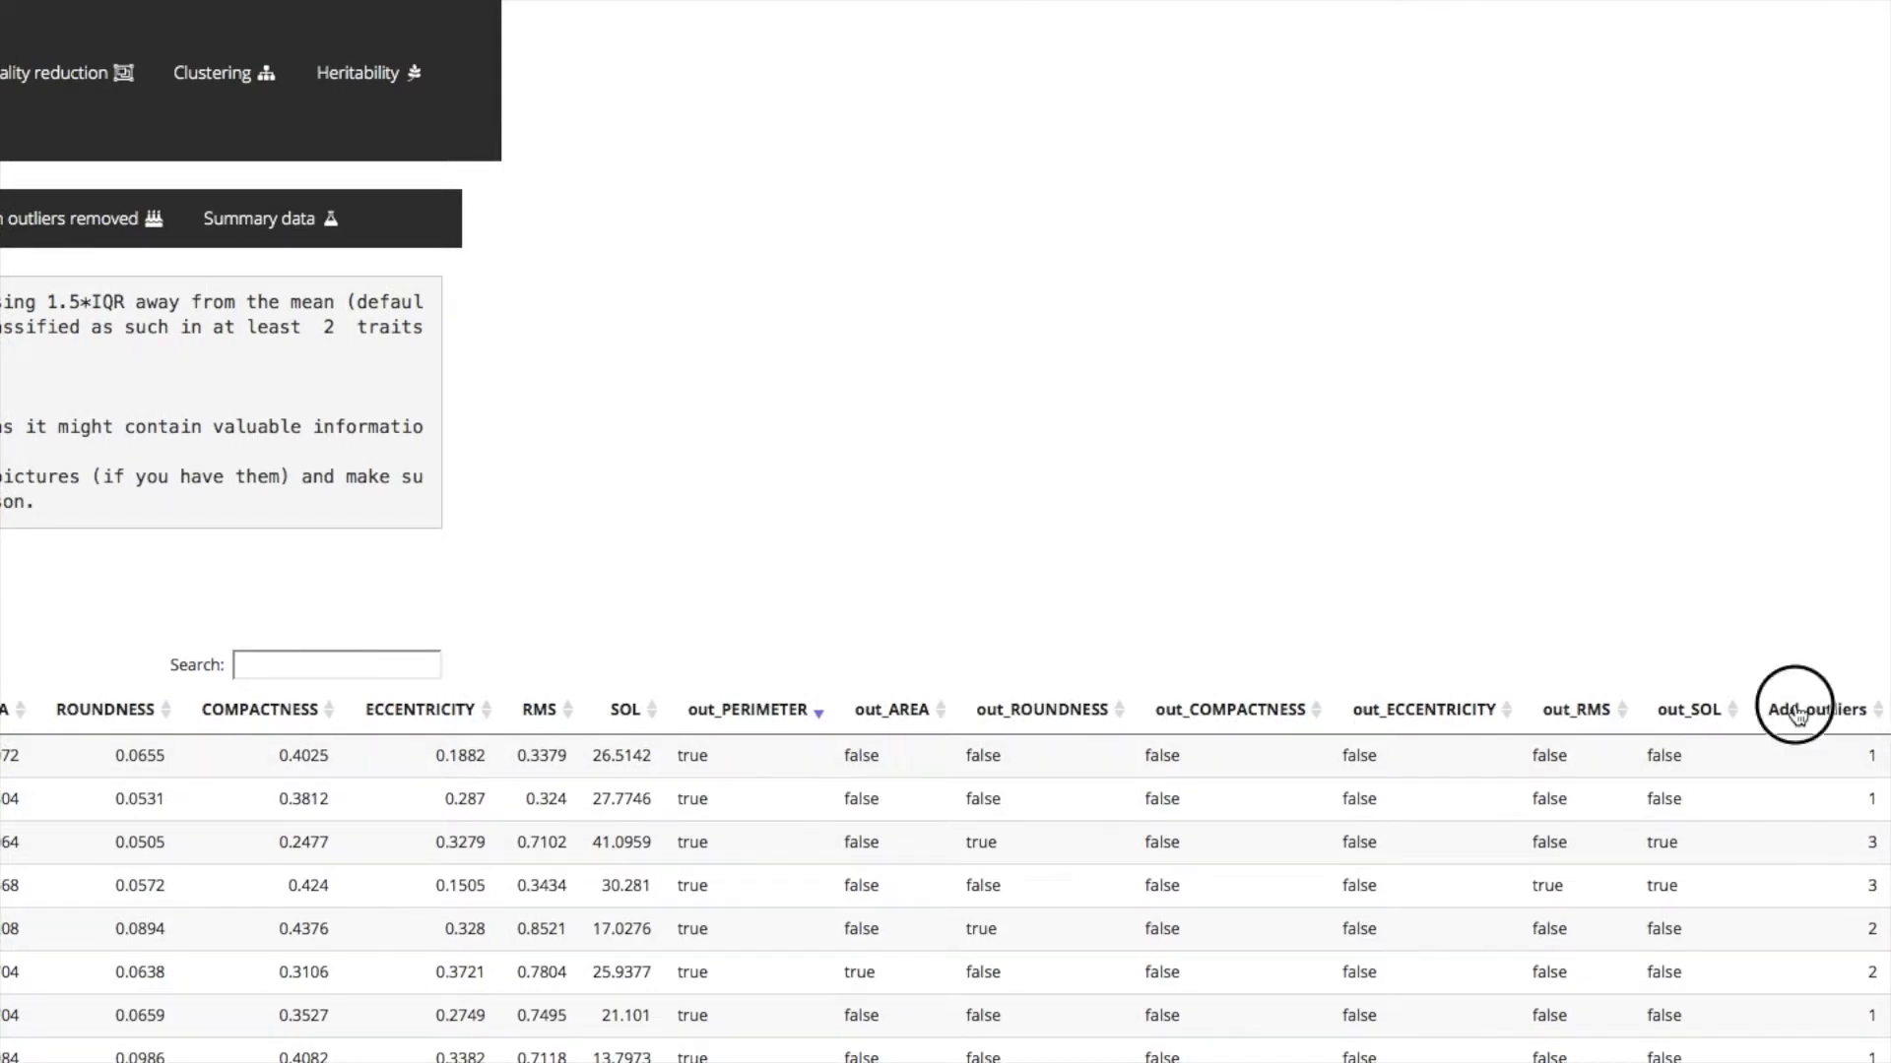
{"action": "left_click", "coordinate": [1798, 711]}
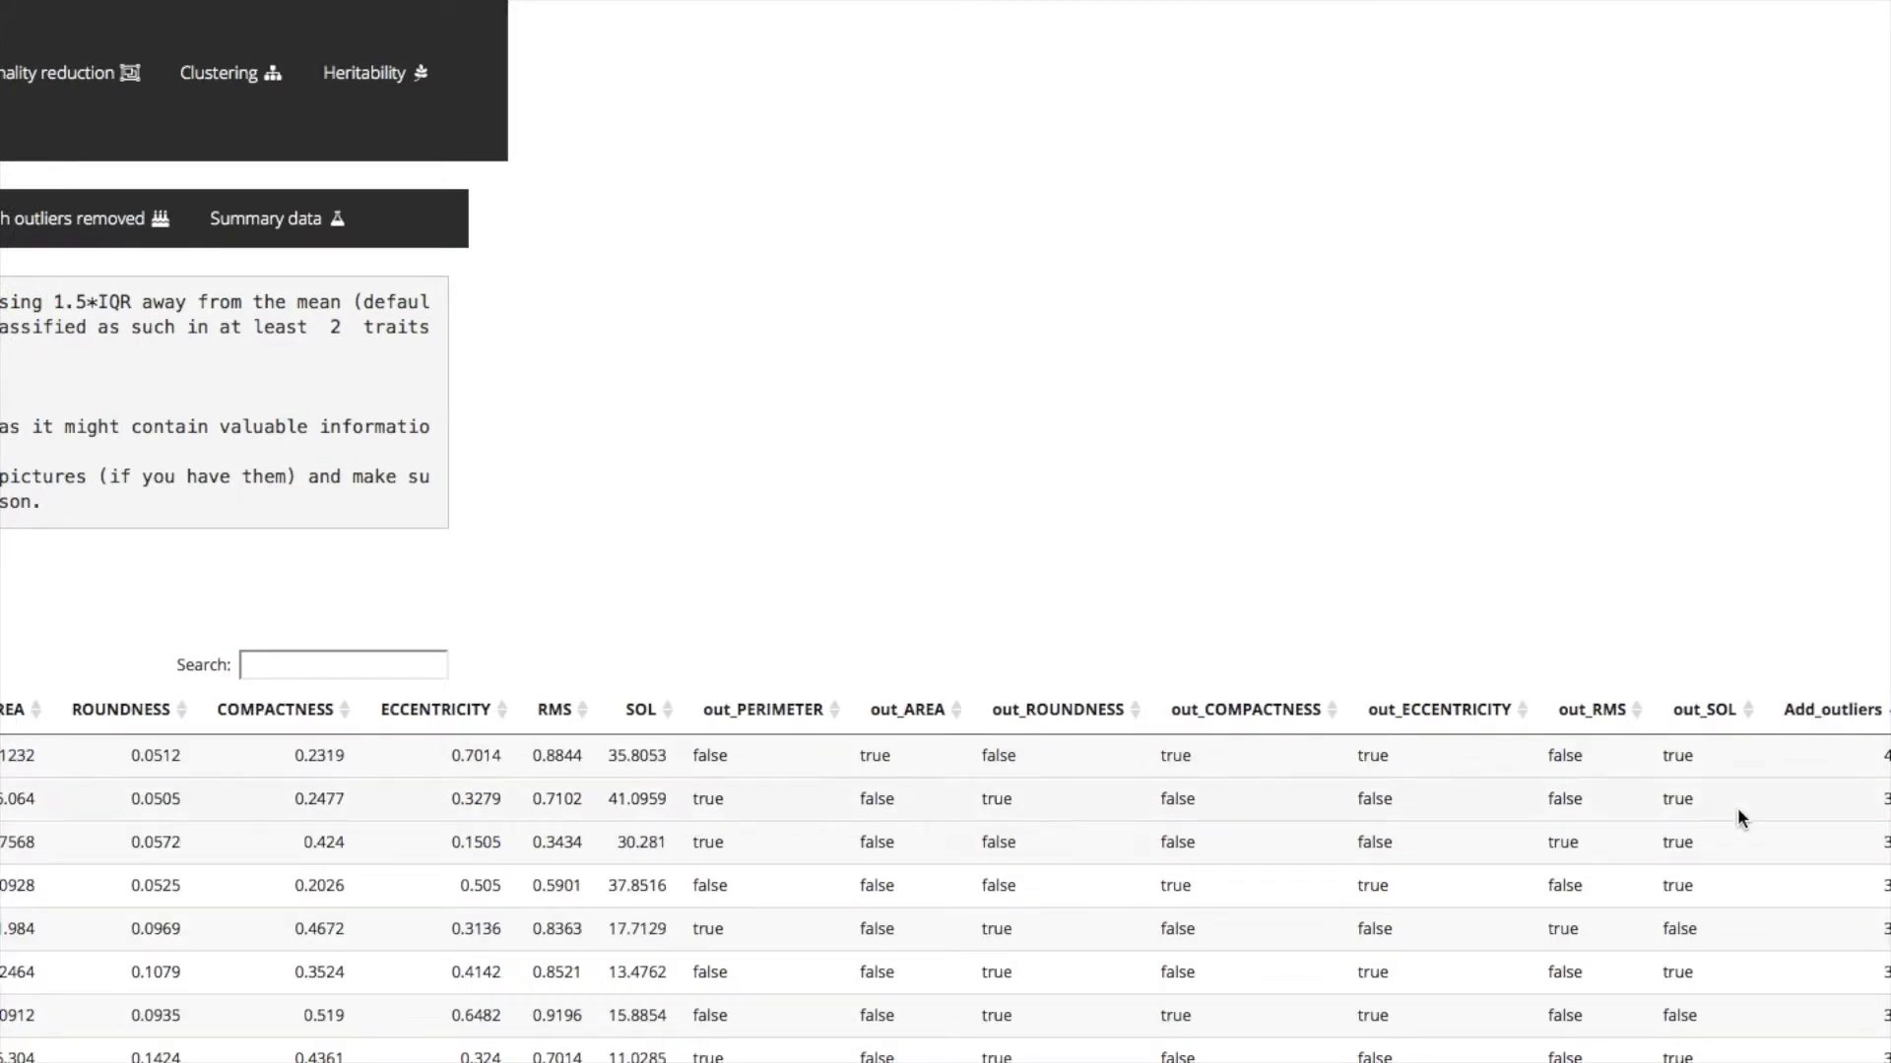
{"action": "scroll", "coordinate": [1775, 835], "scroll_direction": "left", "scroll_amount": 8}
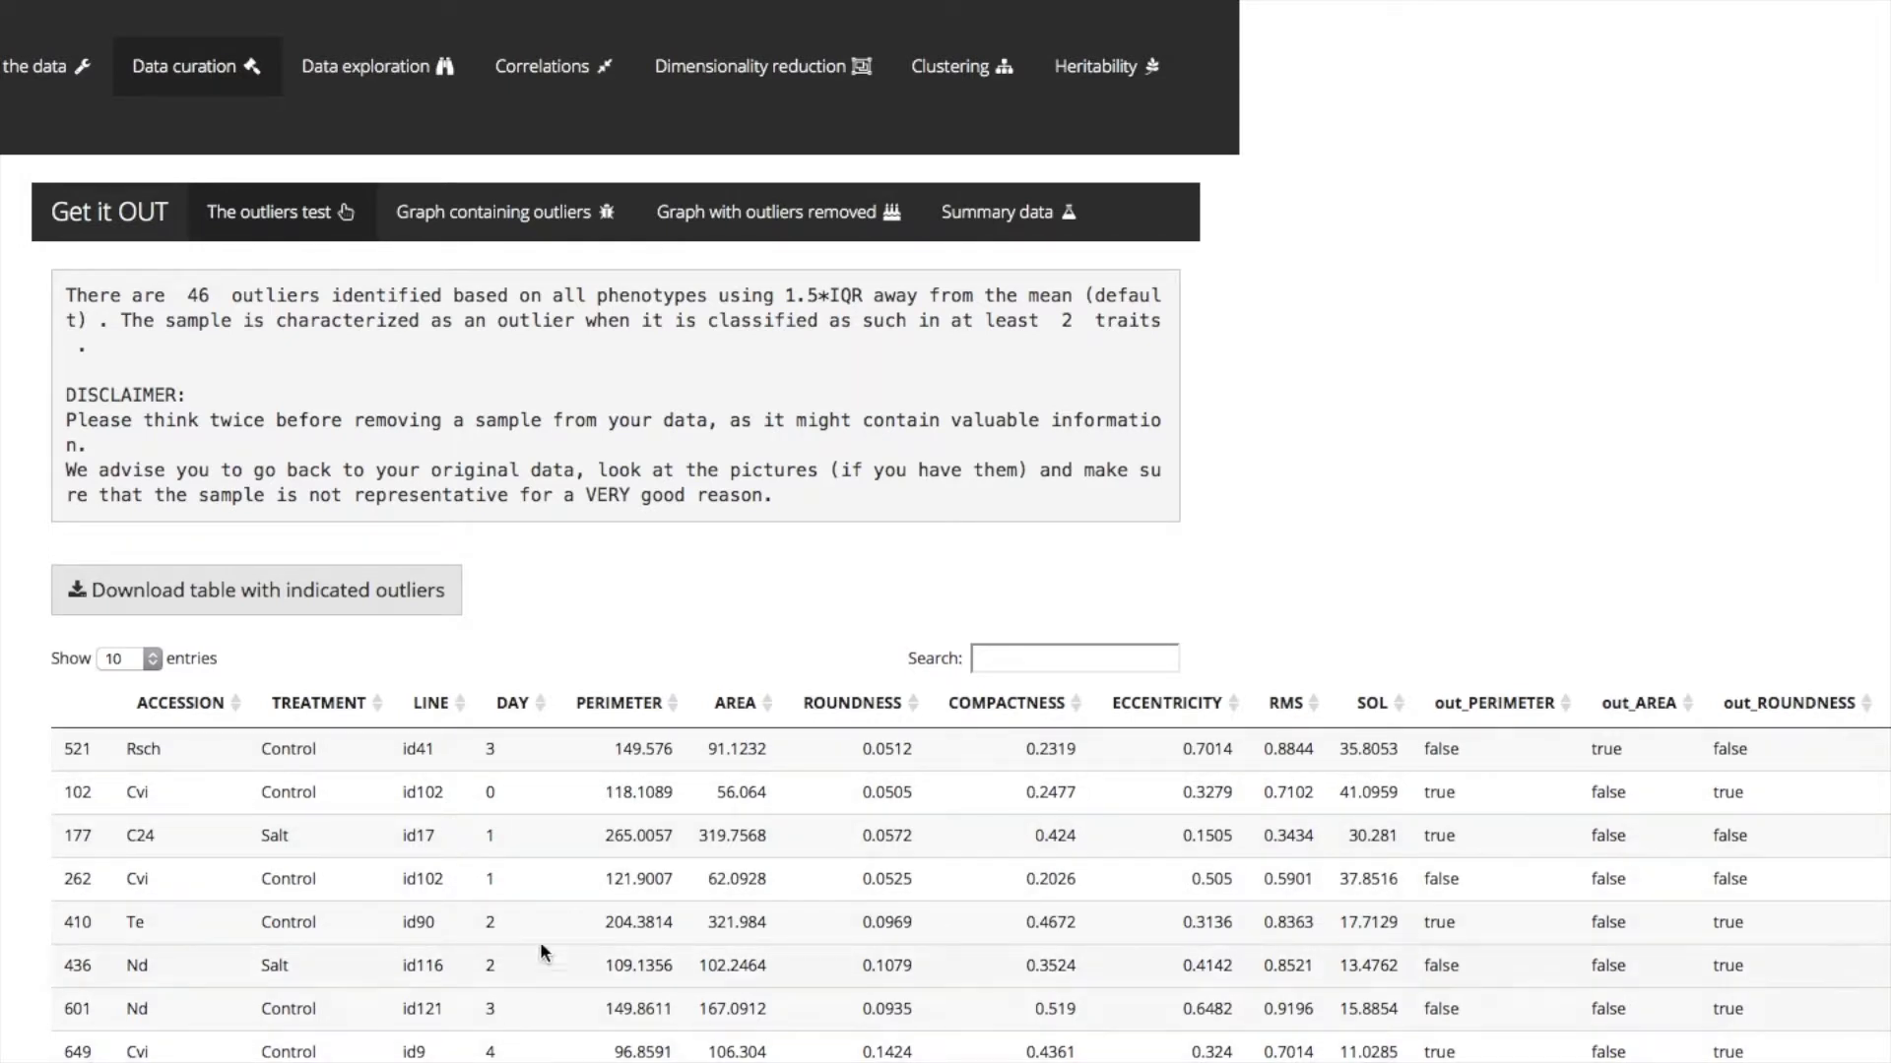
{"action": "scroll", "coordinate": [525, 926], "scroll_direction": "left", "scroll_amount": 7}
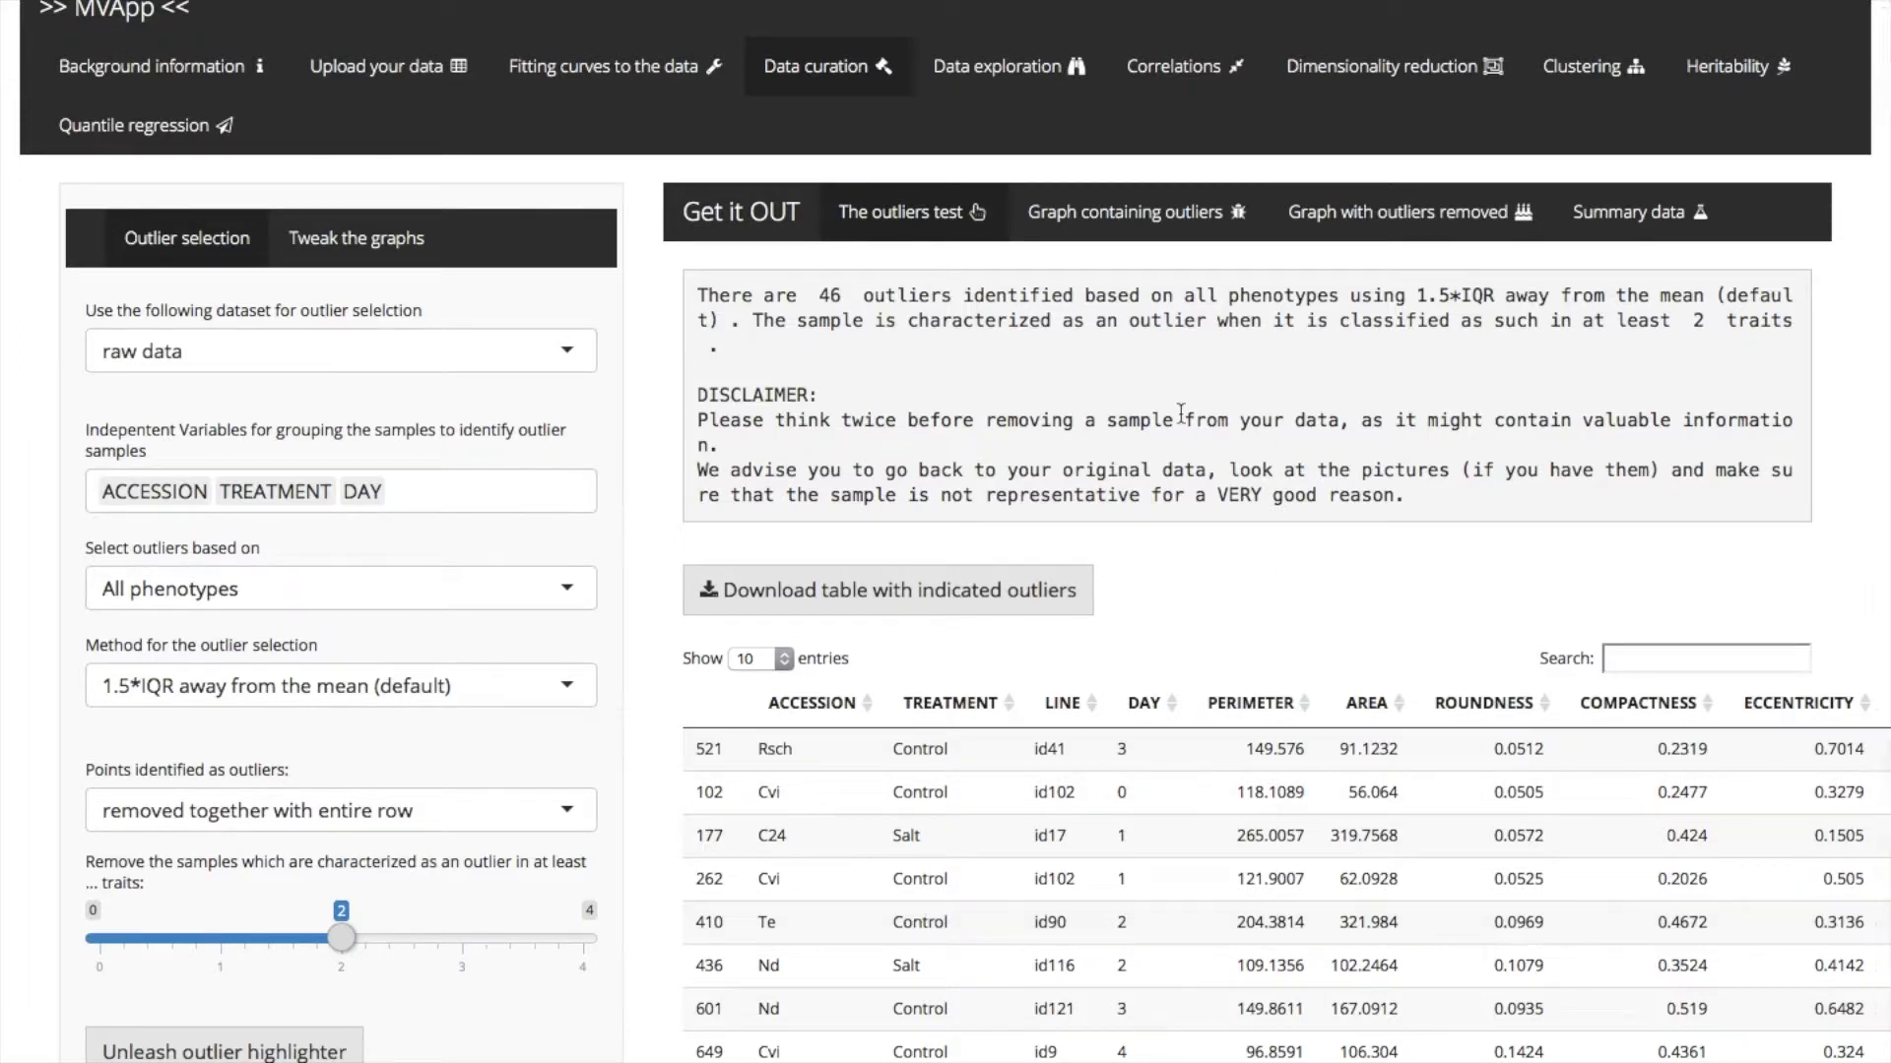
Open the graph containing outliers and set the phenotype to plot to AREA.
{"action": "left_click", "coordinate": [1177, 236]}
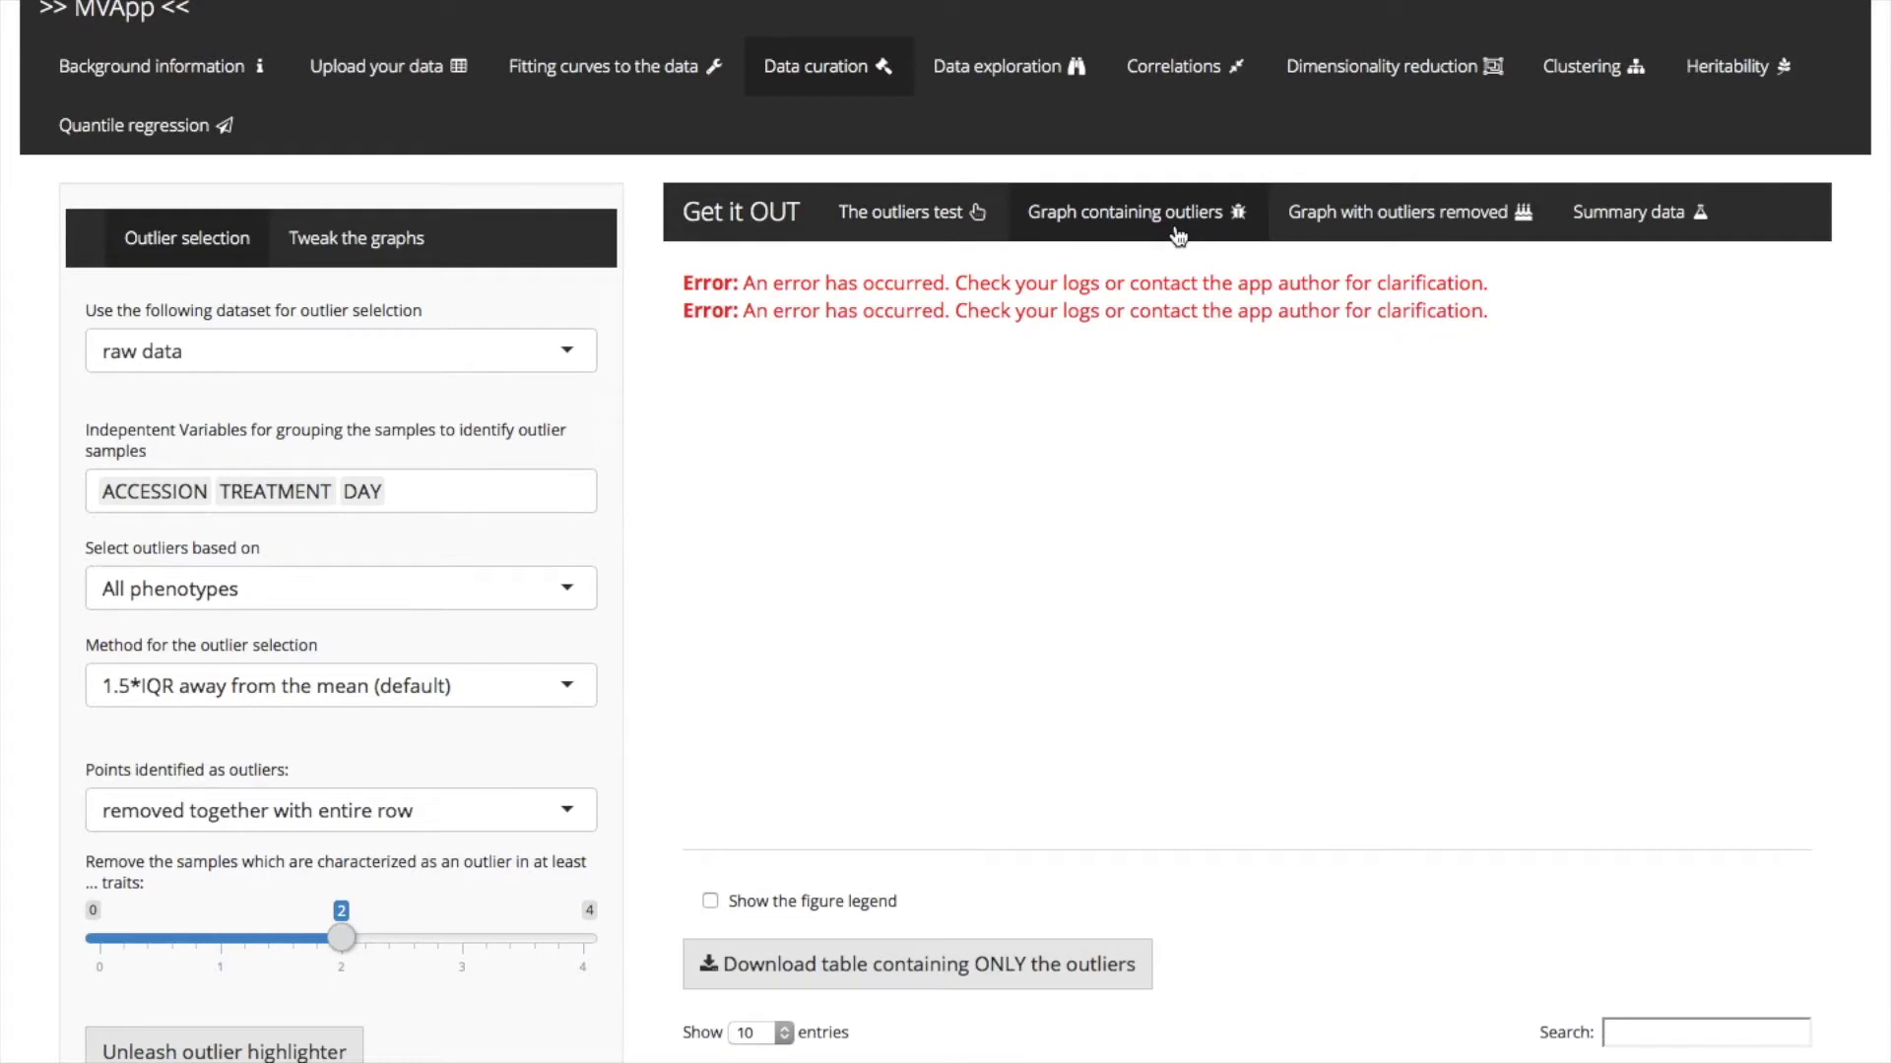
{"action": "left_click", "coordinate": [346, 259]}
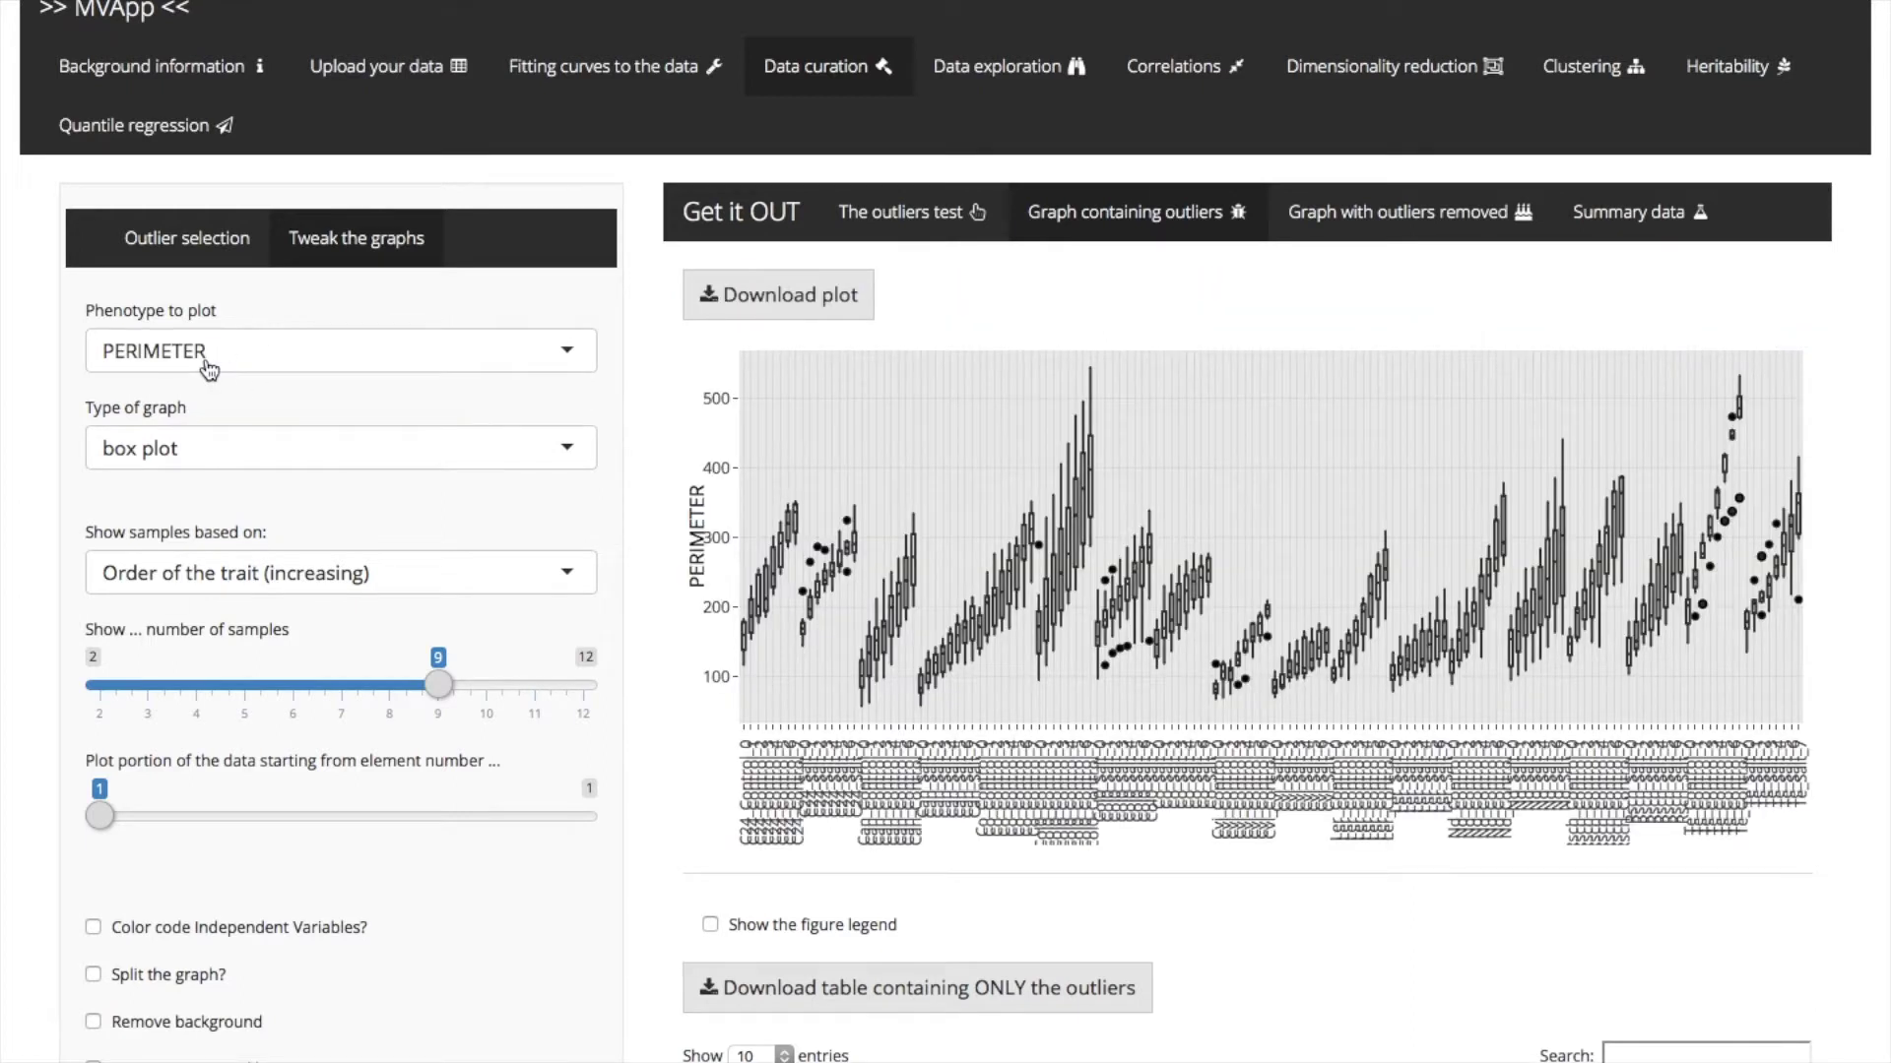
{"action": "left_click", "coordinate": [228, 356]}
{"action": "left_click", "coordinate": [187, 437]}
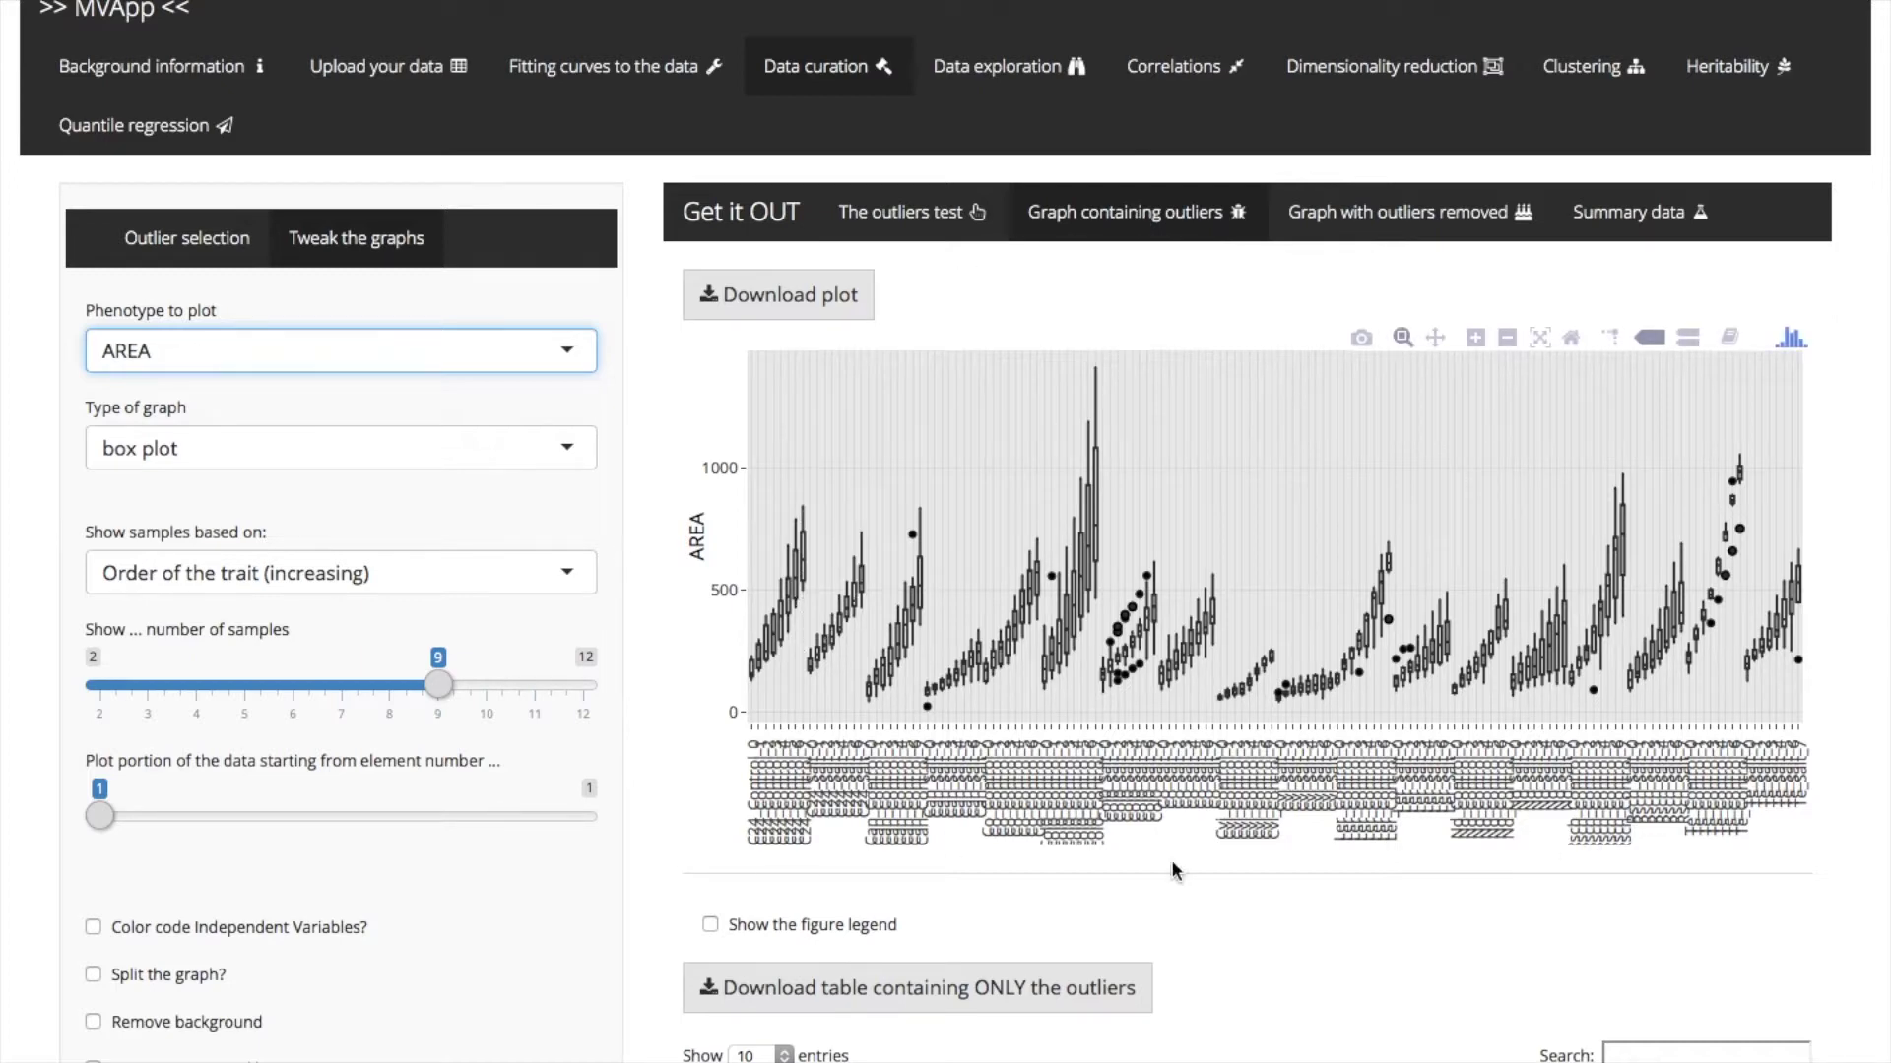
Compare the AREA box plot with outliers removed against the one containing outliers.
{"action": "left_click", "coordinate": [1348, 232]}
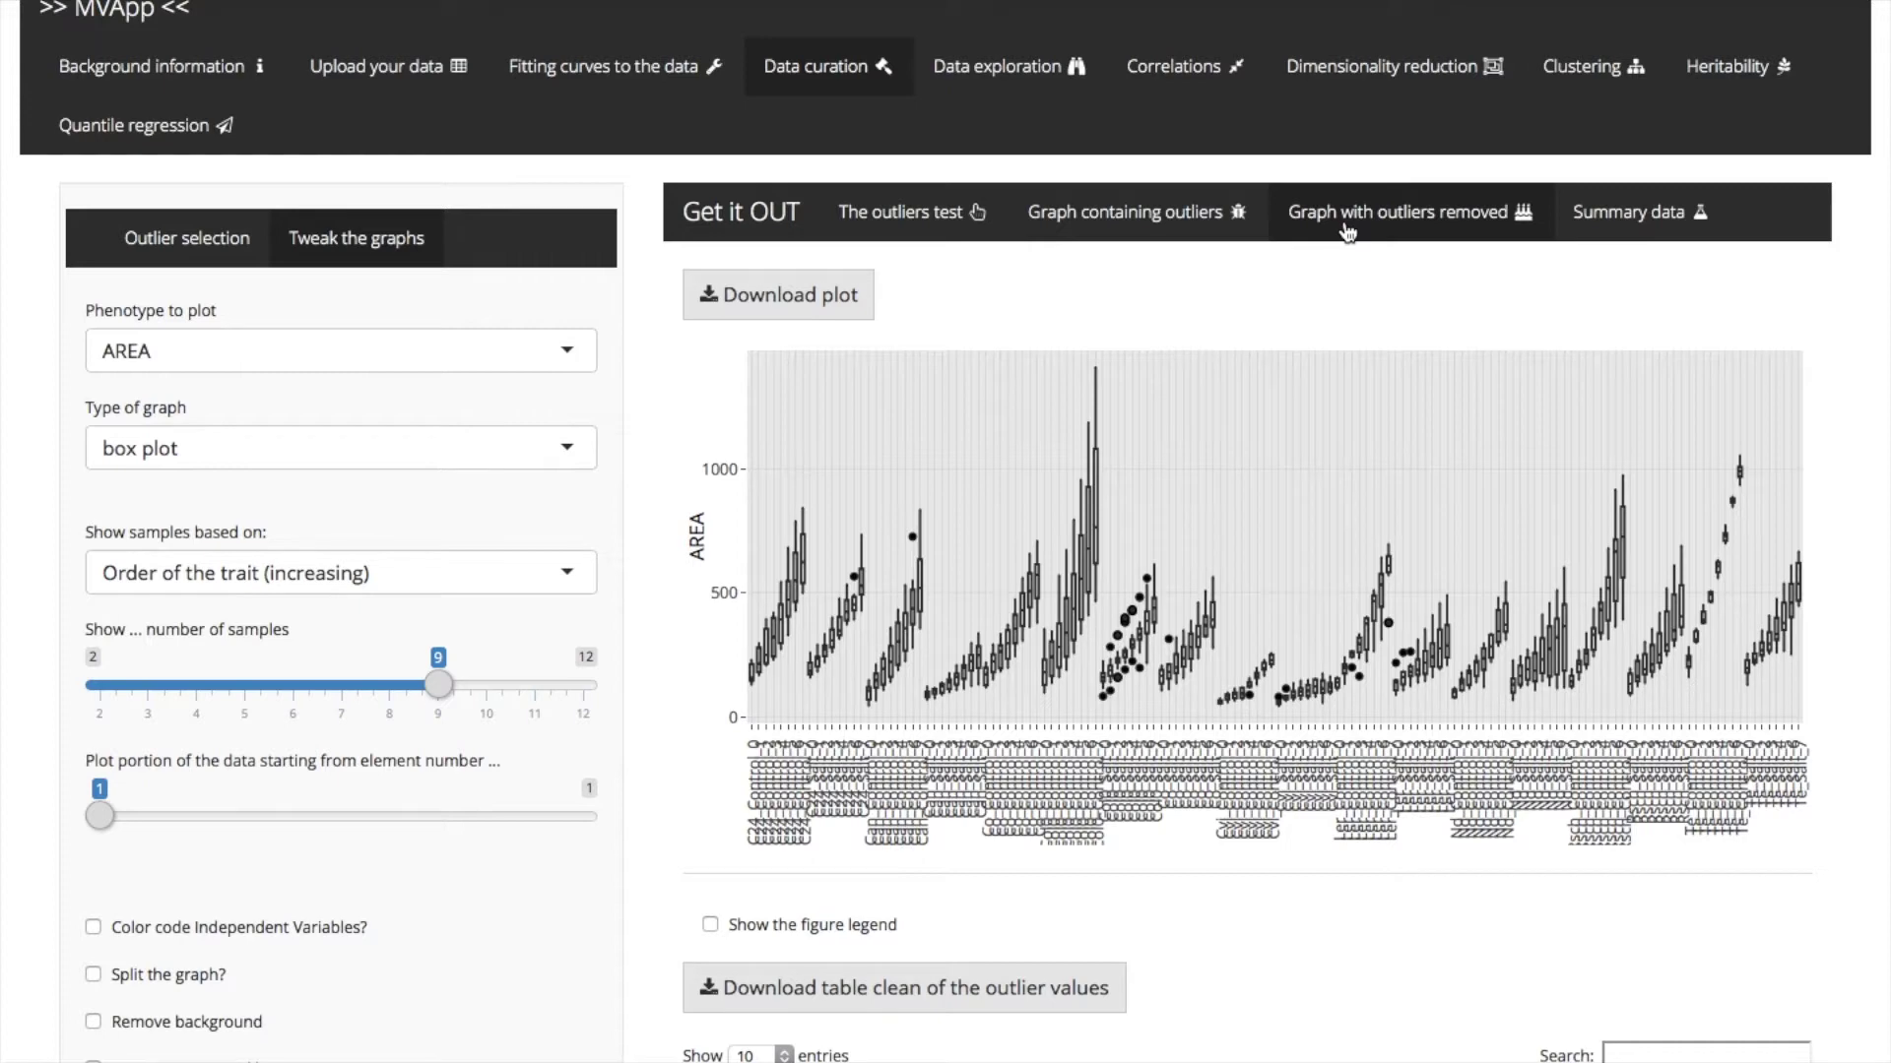
{"action": "left_click", "coordinate": [1159, 207]}
{"action": "left_click", "coordinate": [1410, 217]}
{"action": "left_click", "coordinate": [1142, 219]}
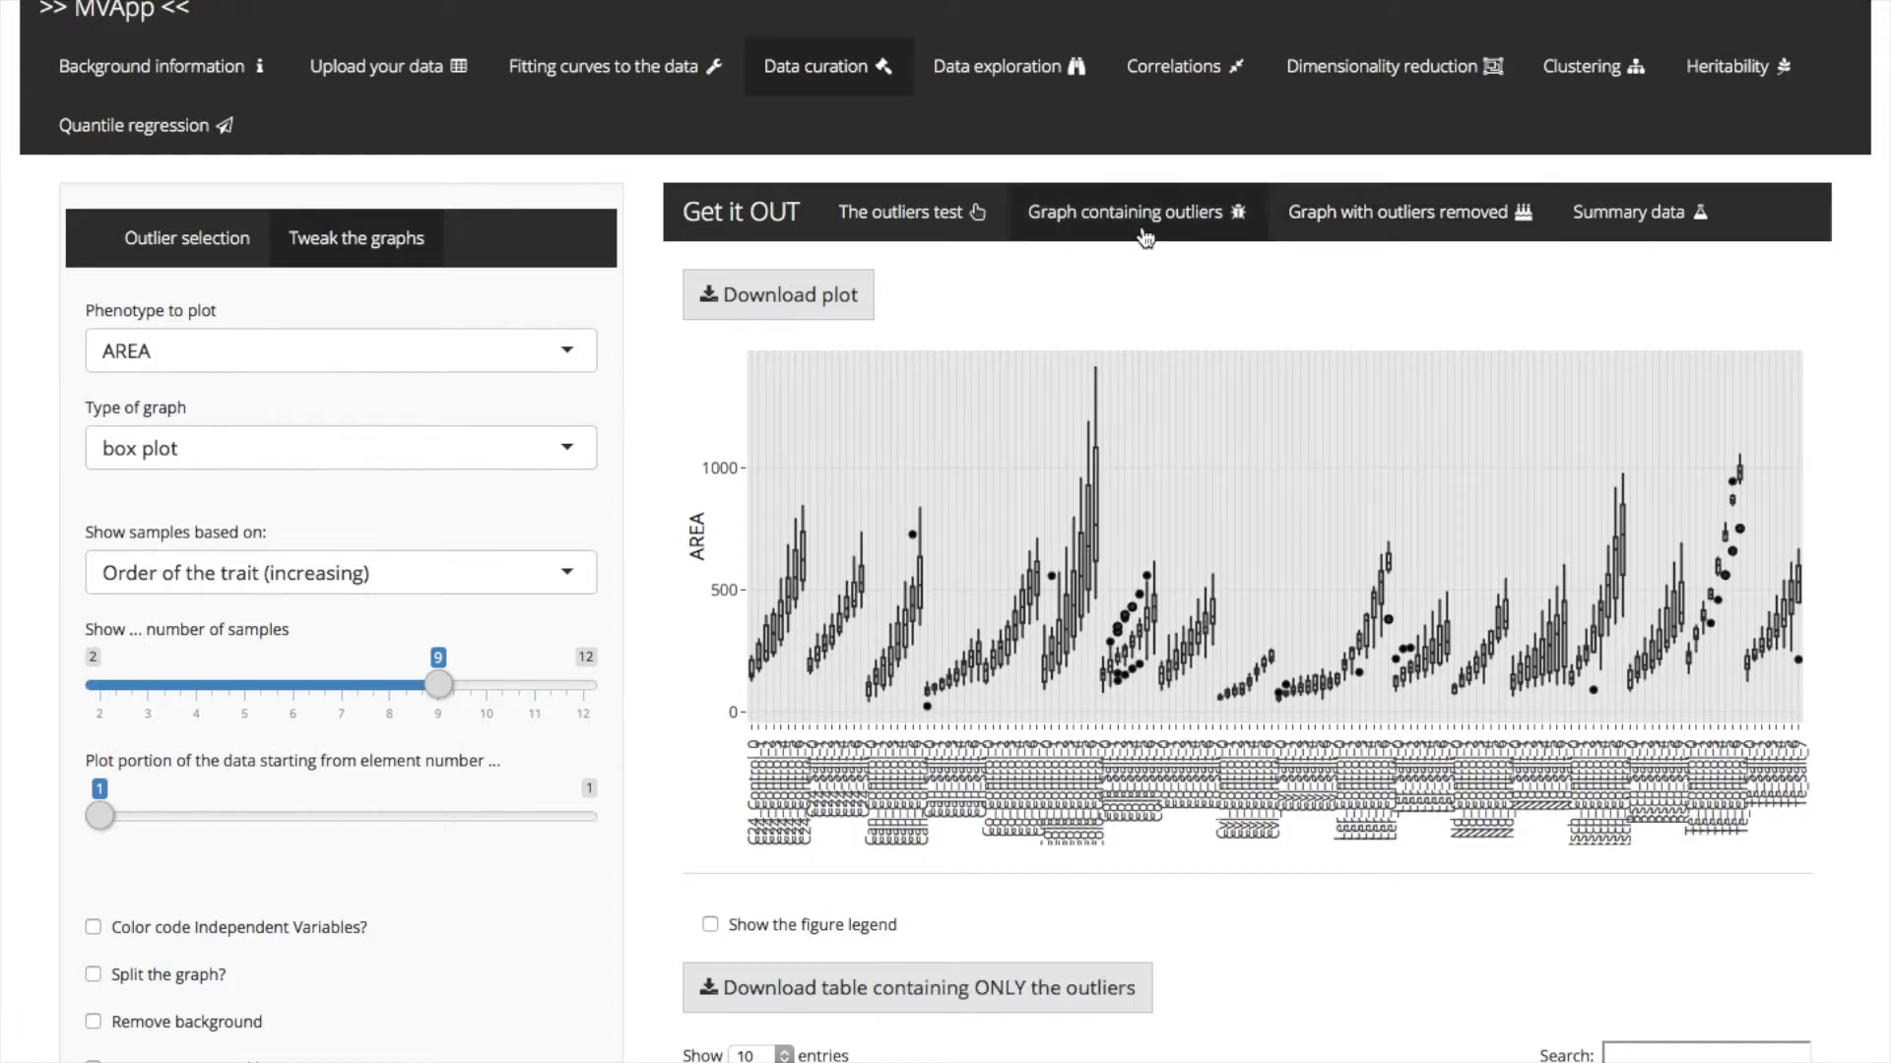
Examine the table containing only the outliers beneath the graph containing outliers.
{"action": "scroll", "coordinate": [1048, 833], "scroll_direction": "down", "scroll_amount": 5}
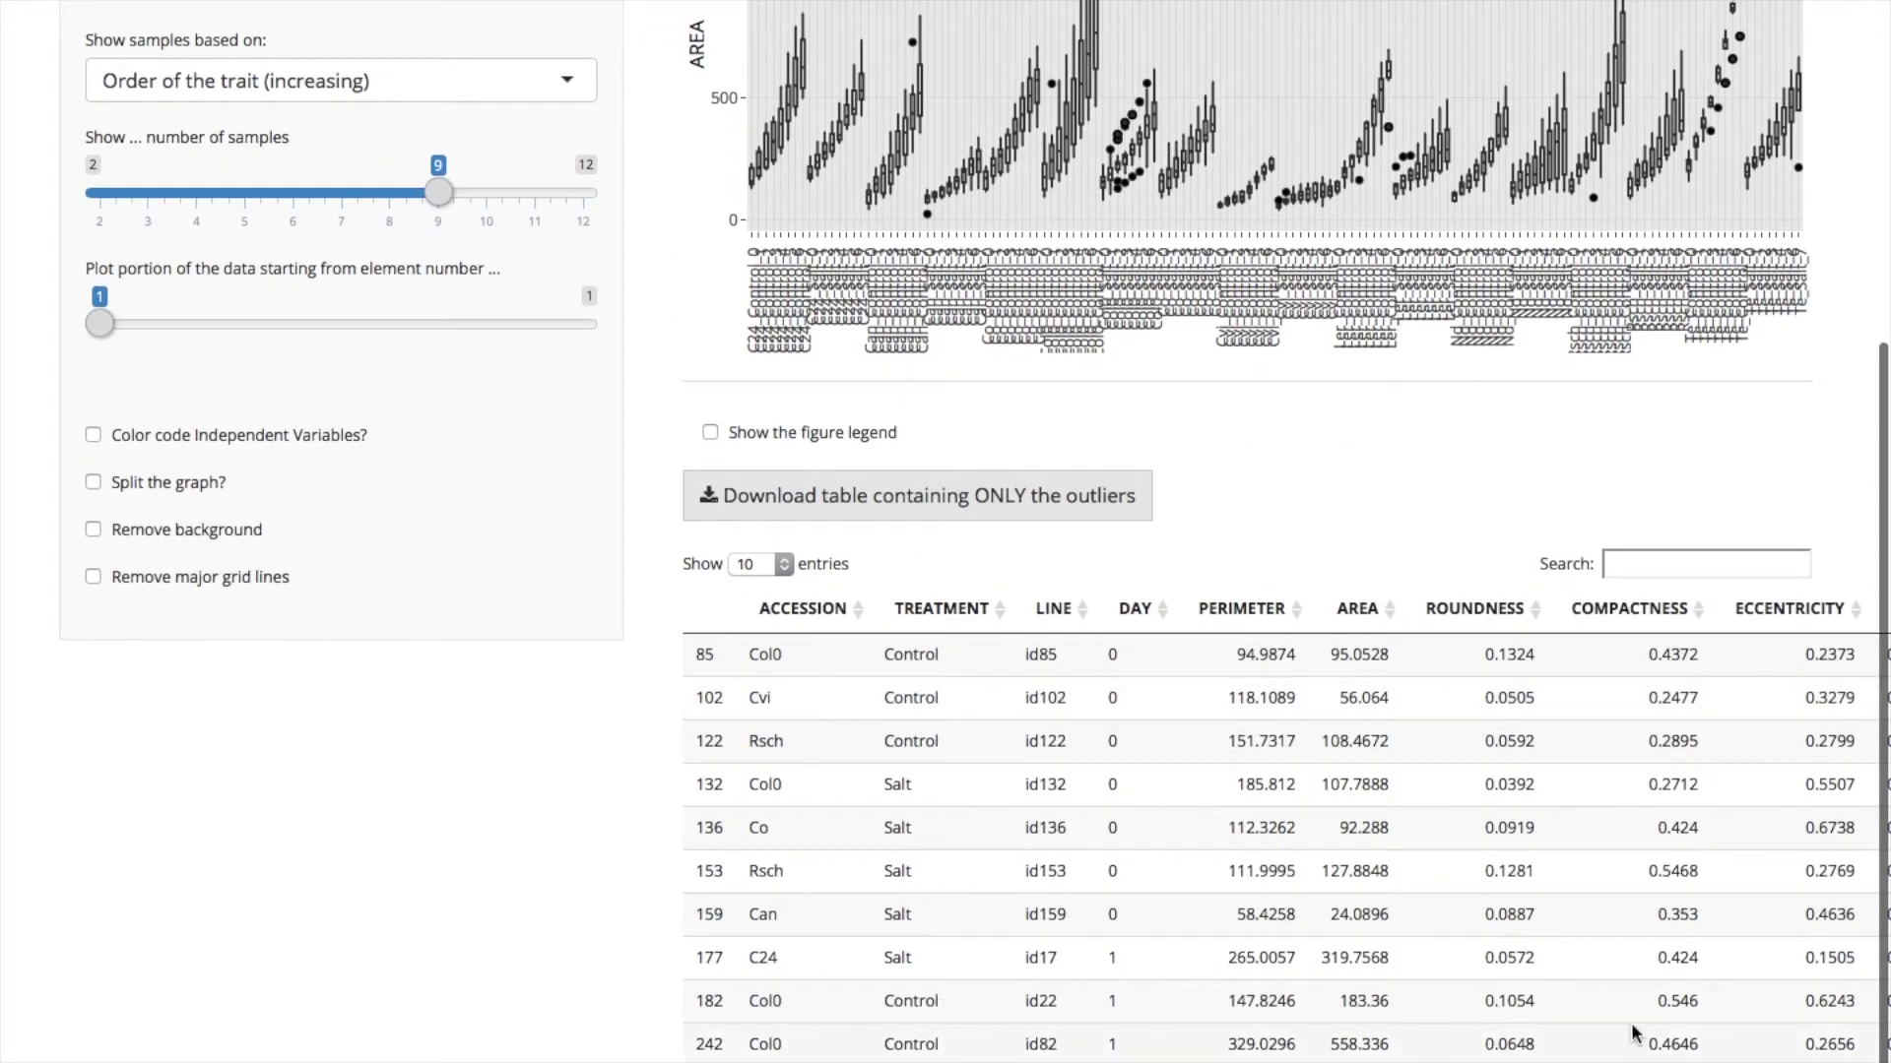
{"action": "scroll", "coordinate": [1333, 900], "scroll_direction": "right", "scroll_amount": 10}
{"action": "scroll", "coordinate": [1333, 900], "scroll_direction": "left", "scroll_amount": 10}
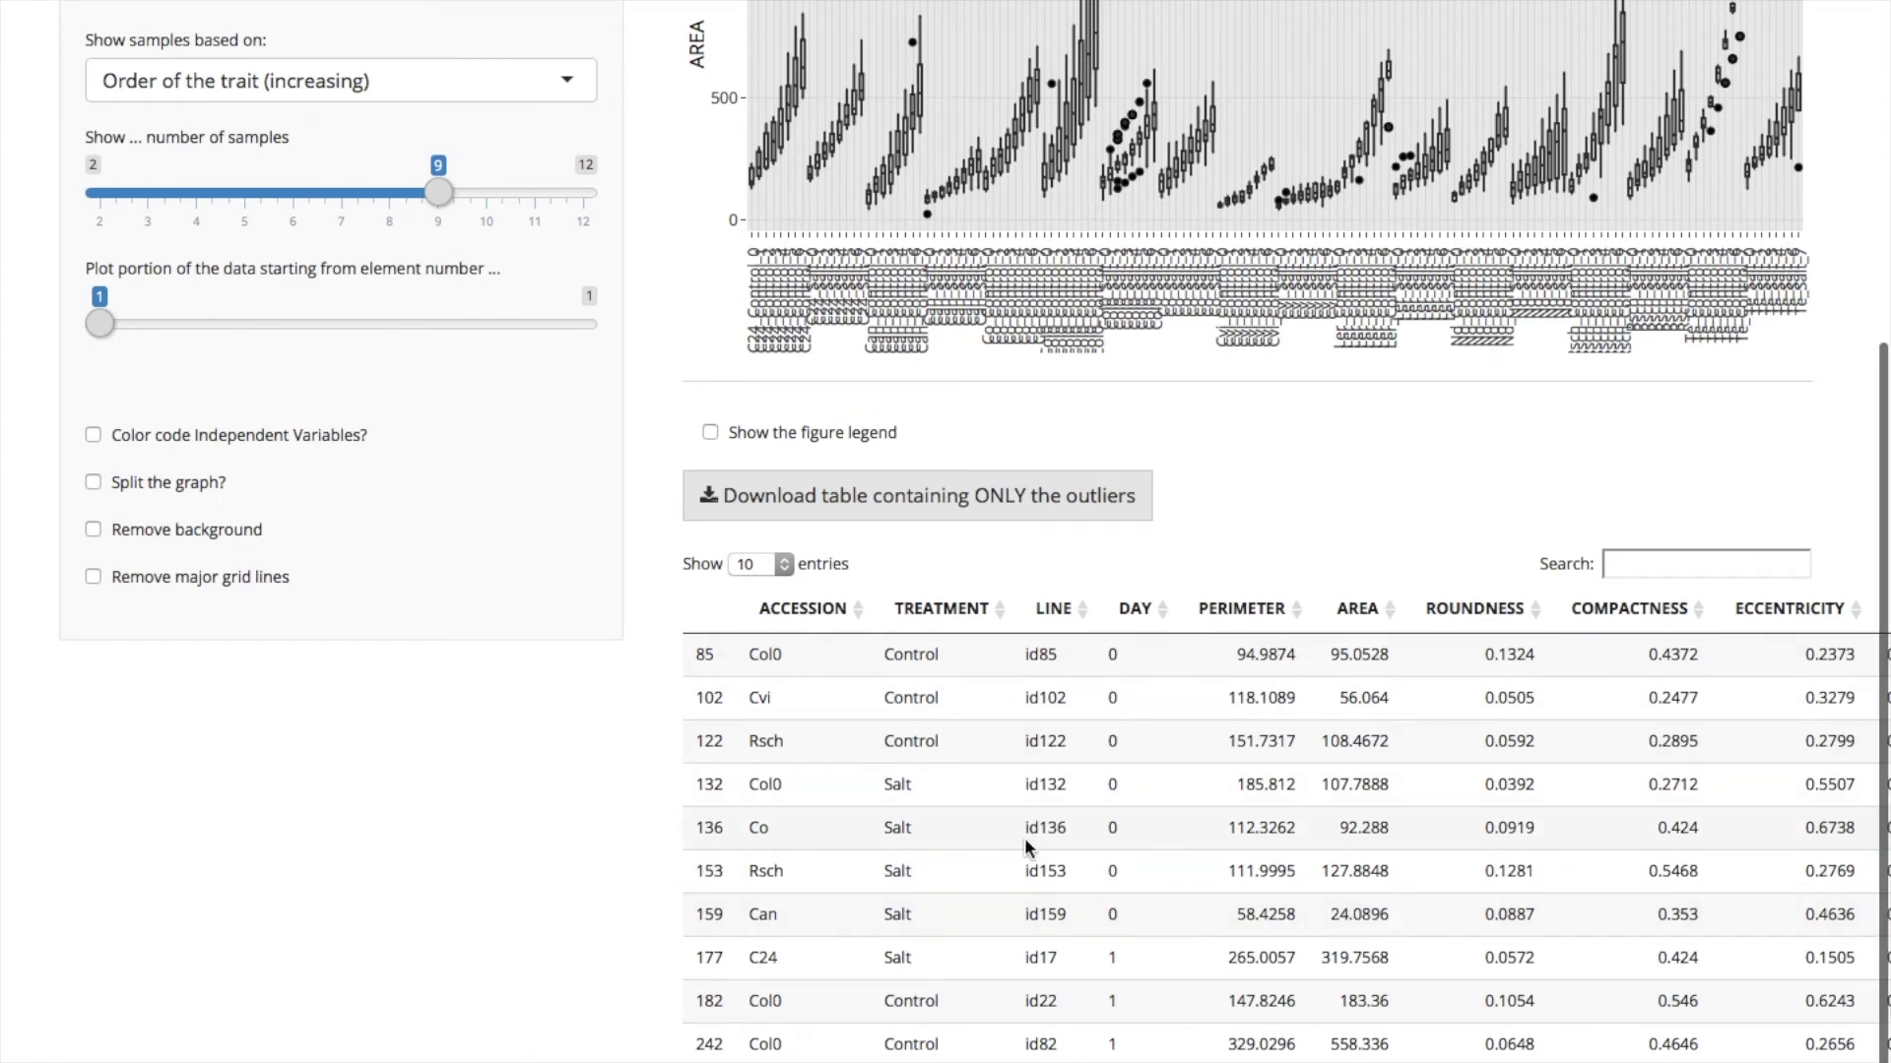
{"action": "scroll", "coordinate": [1024, 837], "scroll_direction": "up", "scroll_amount": 5}
In the graph with outliers removed, show 3 samples and color code the independent variables by ACCESSION.
{"action": "left_click", "coordinate": [1410, 177]}
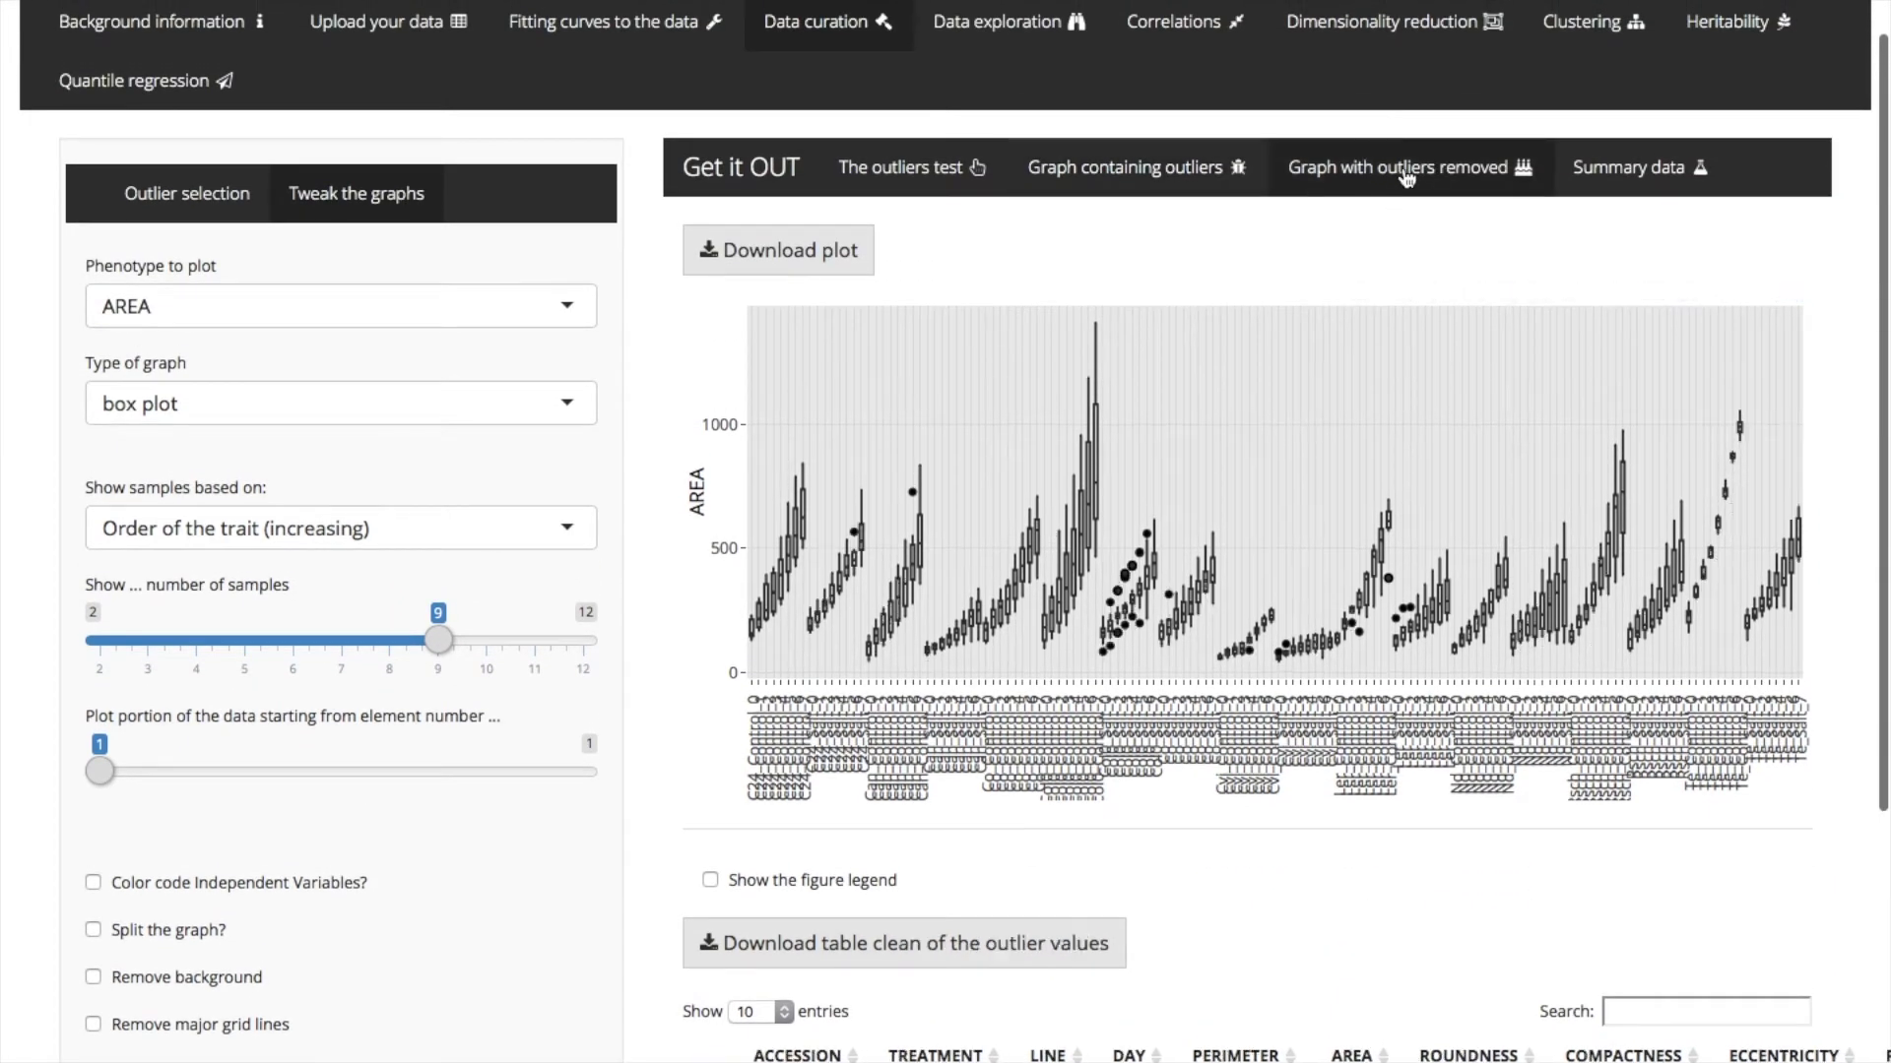
{"action": "scroll", "coordinate": [1209, 721], "scroll_direction": "down", "scroll_amount": 3}
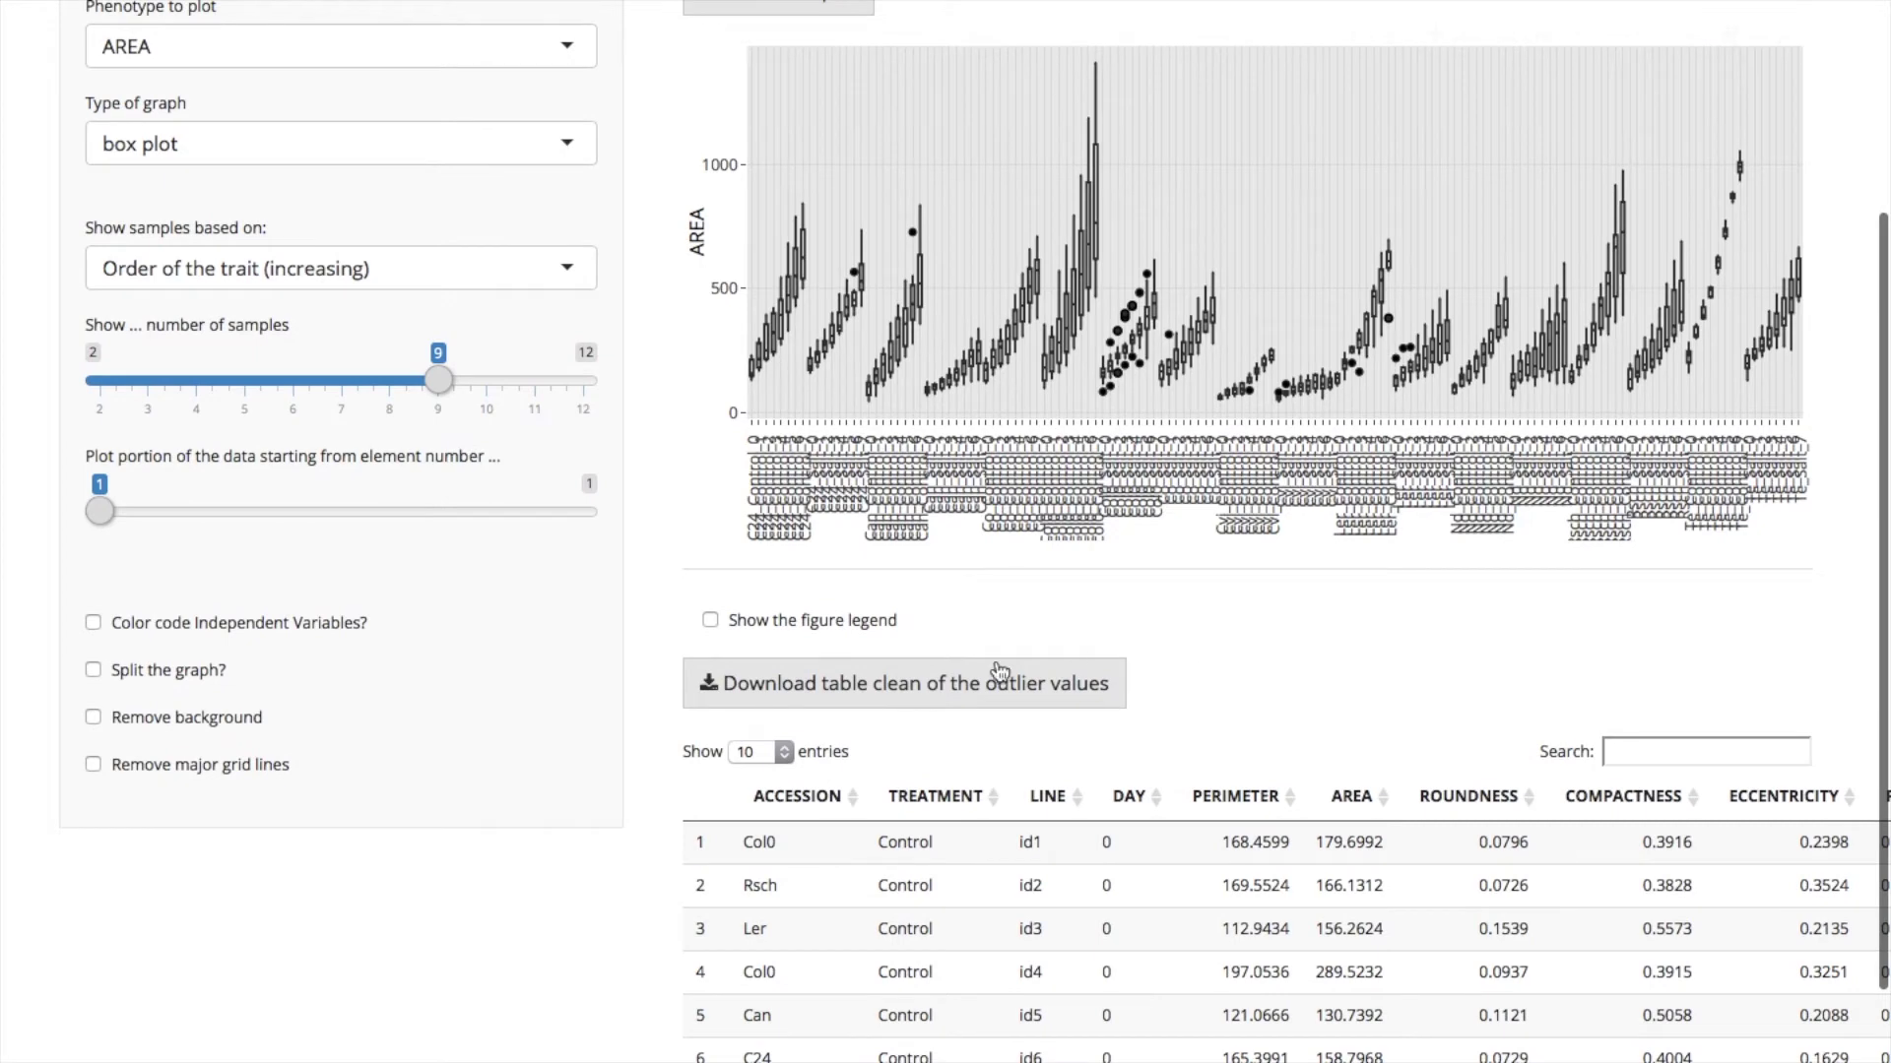
{"action": "scroll", "coordinate": [1057, 849], "scroll_direction": "up", "scroll_amount": 2}
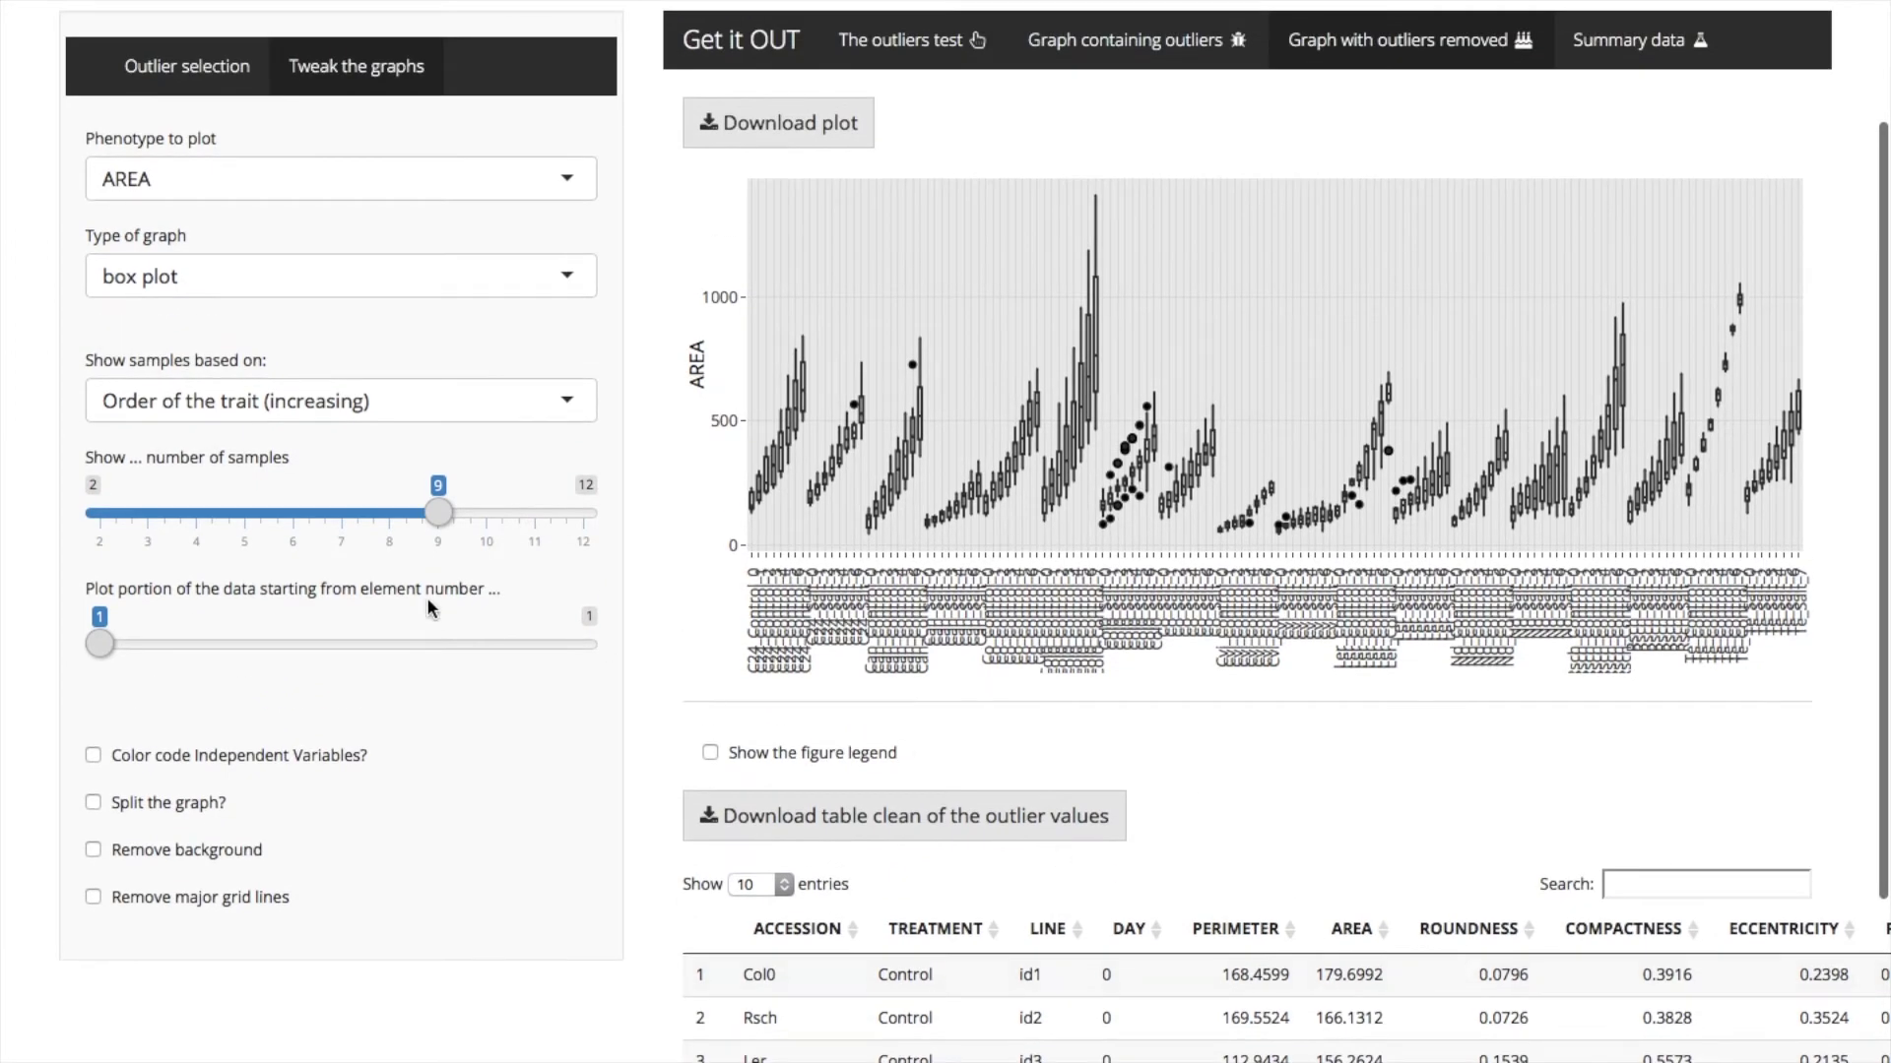
{"action": "left_click_drag", "start_coordinate": [438, 512], "coordinate": [149, 513]}
{"action": "mouse_move", "coordinate": [996, 458]}
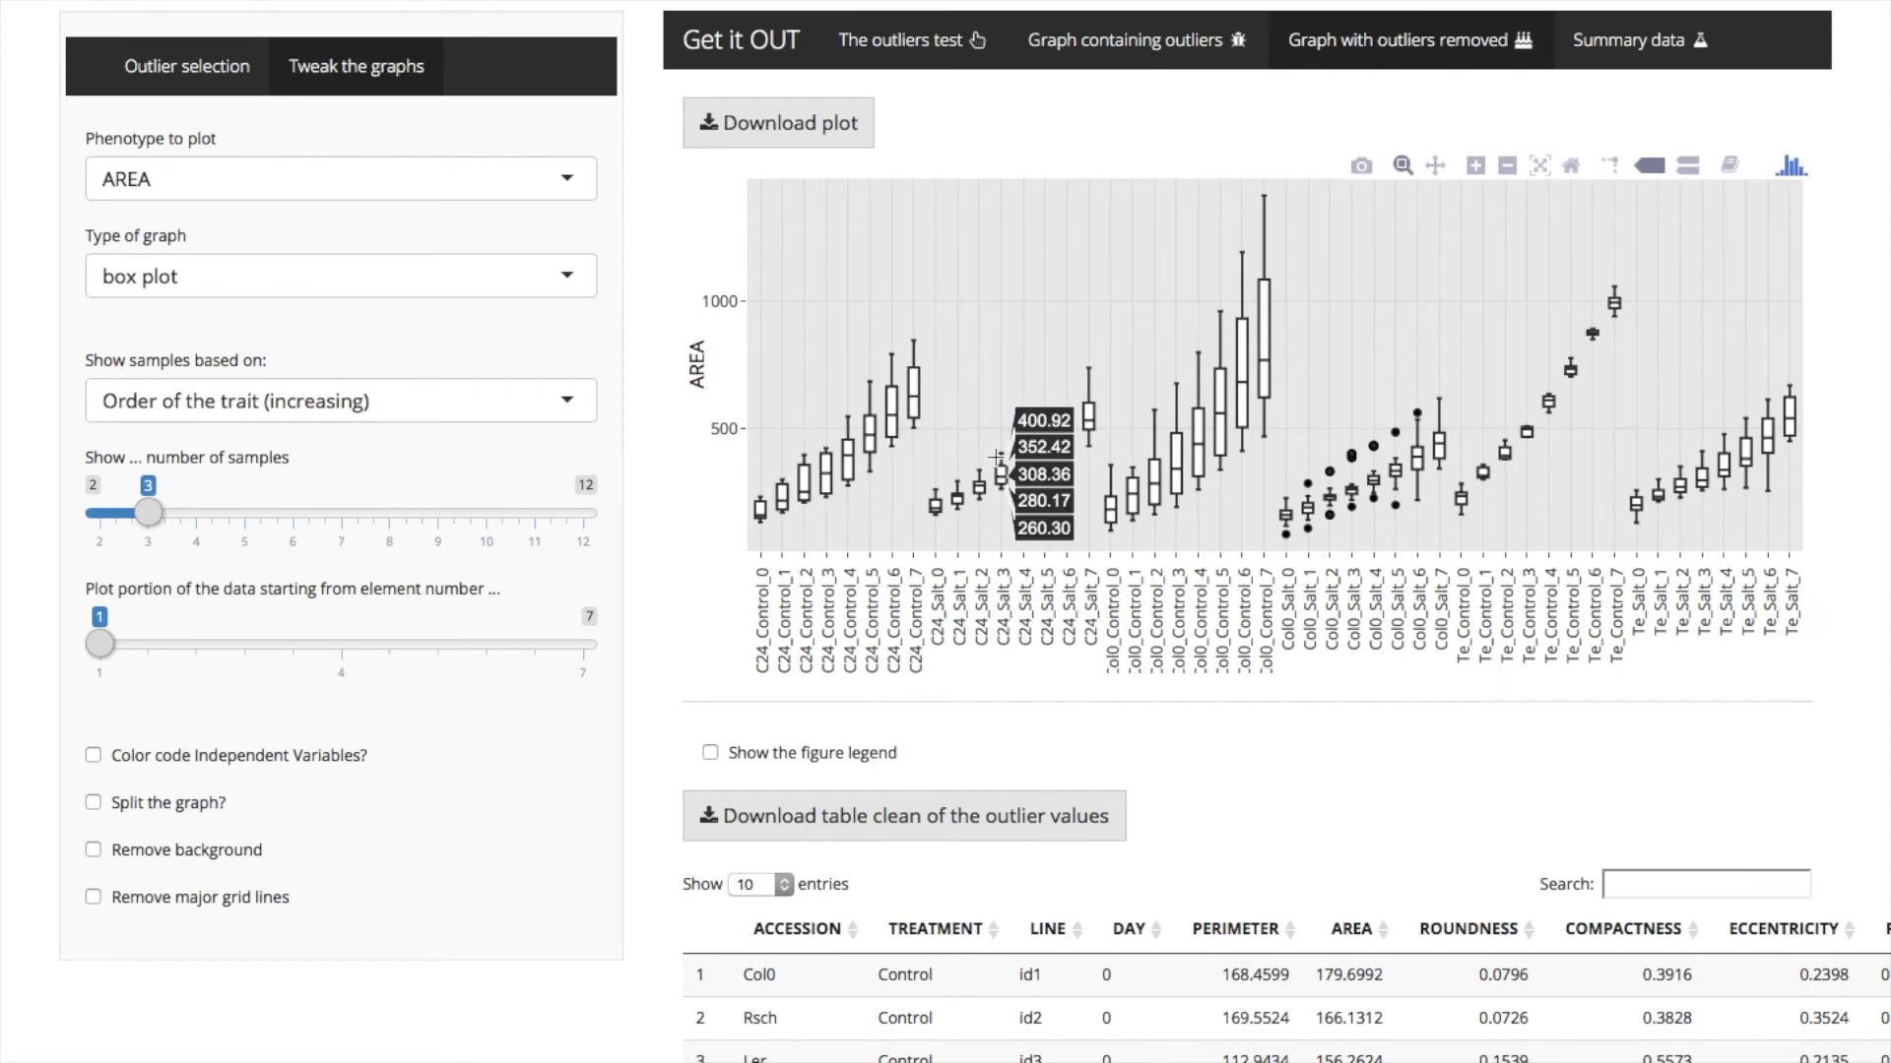
{"action": "left_click", "coordinate": [138, 756]}
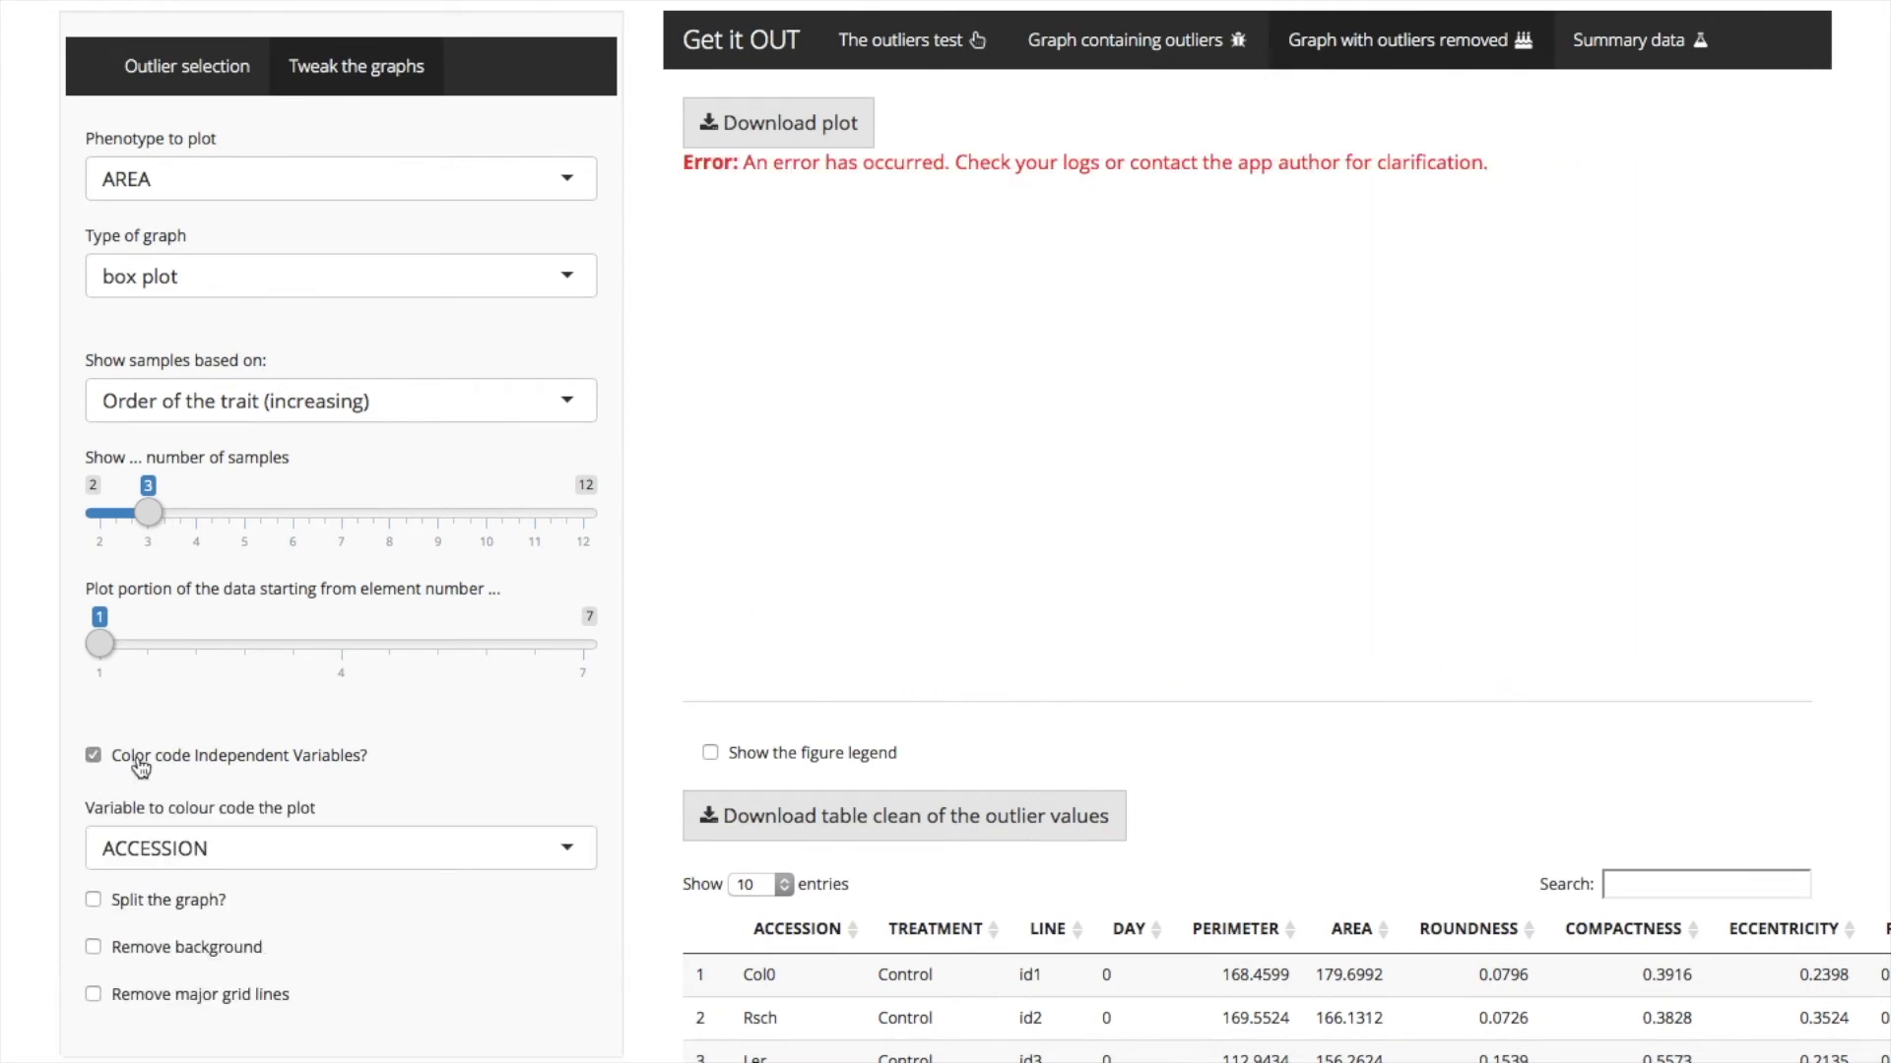
{"action": "scroll", "coordinate": [945, 483], "scroll_direction": "up", "scroll_amount": 2}
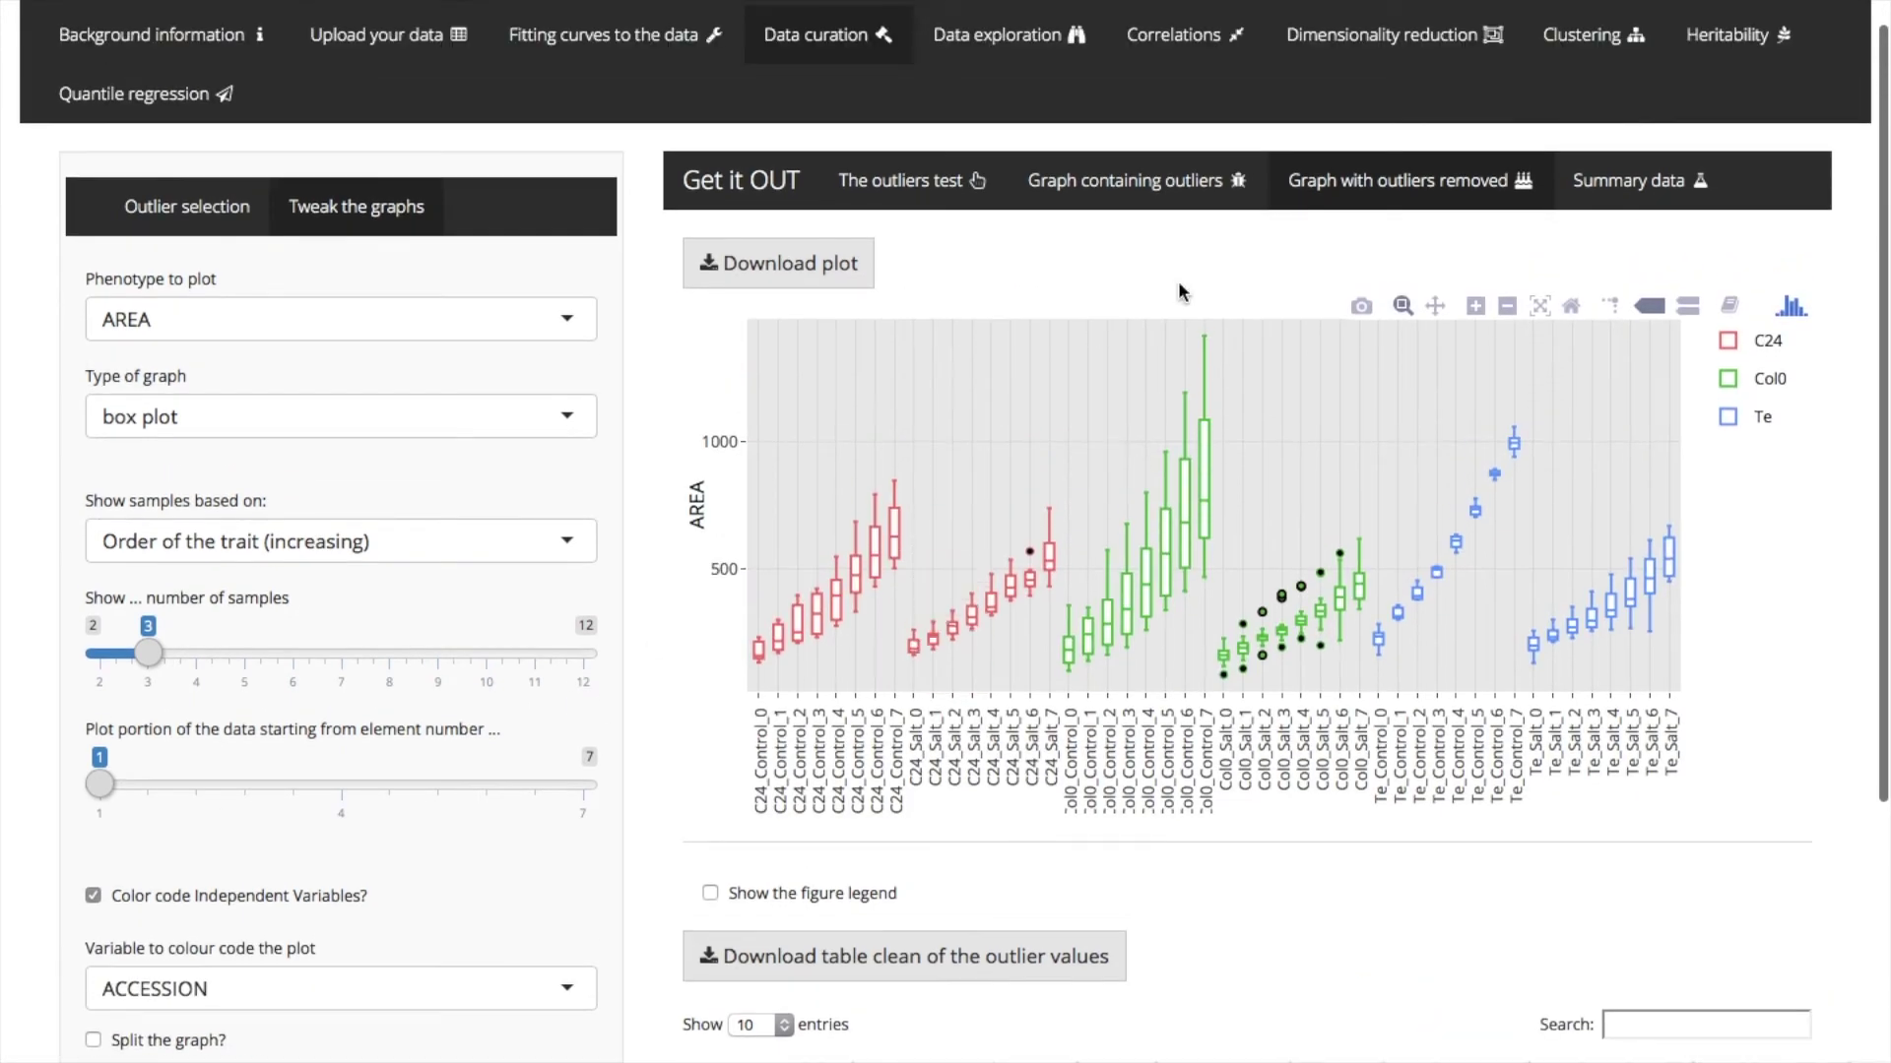
Compare the color-coded AREA plots with and without outliers, and view the download options for the cleaned plot and table.
{"action": "left_click", "coordinate": [1126, 202]}
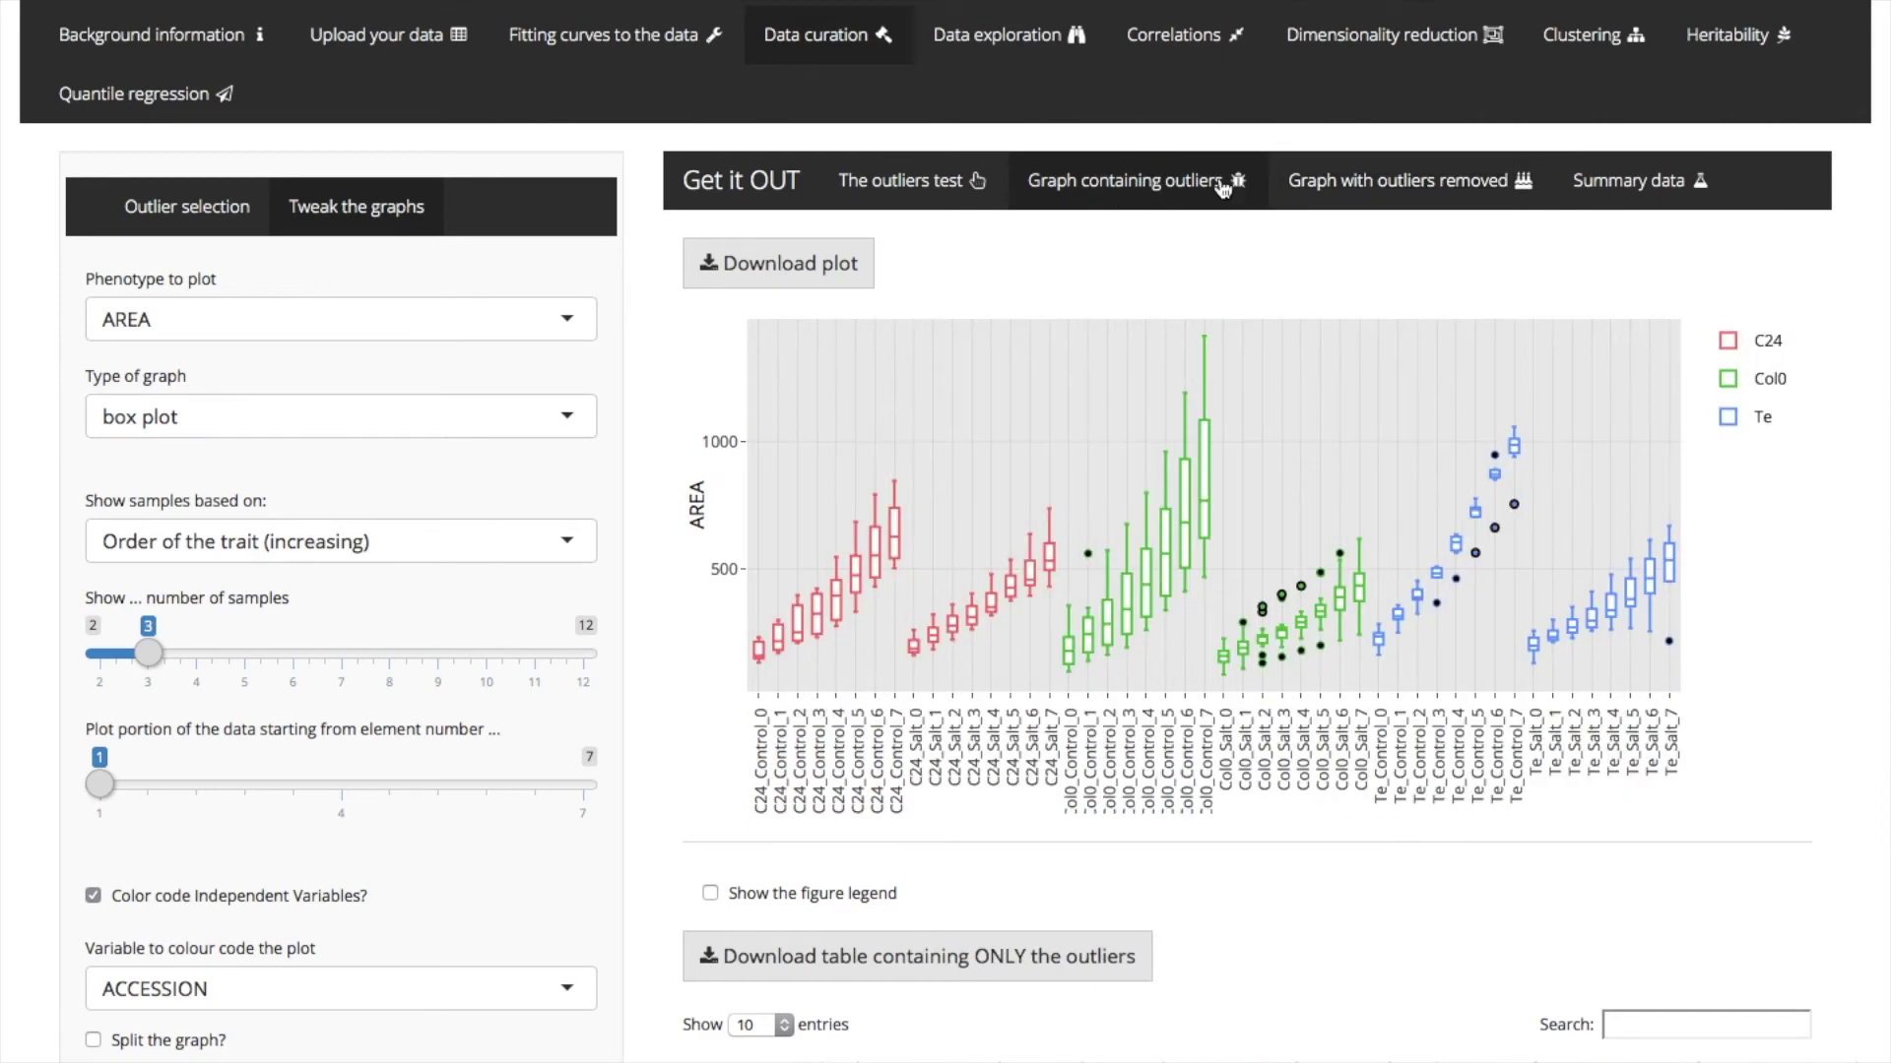
{"action": "left_click", "coordinate": [1357, 181]}
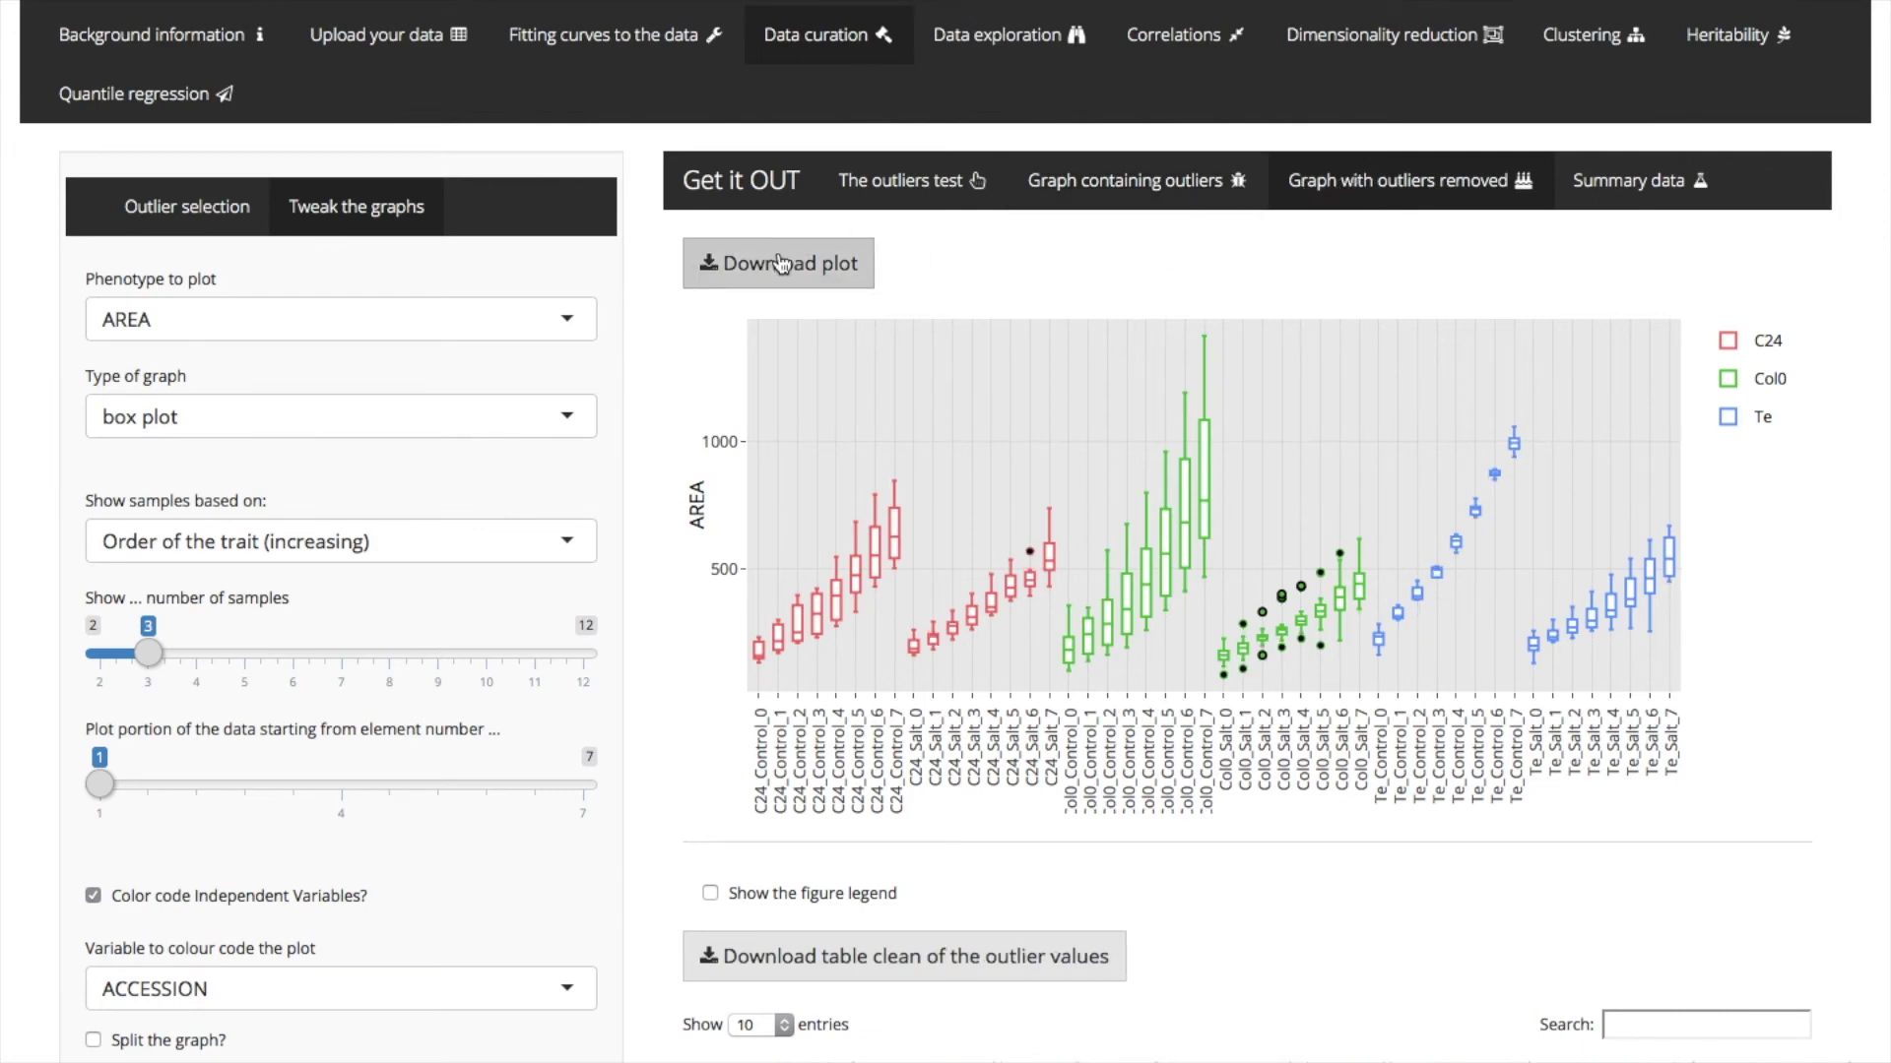
{"action": "scroll", "coordinate": [788, 689], "scroll_direction": "down", "scroll_amount": 3}
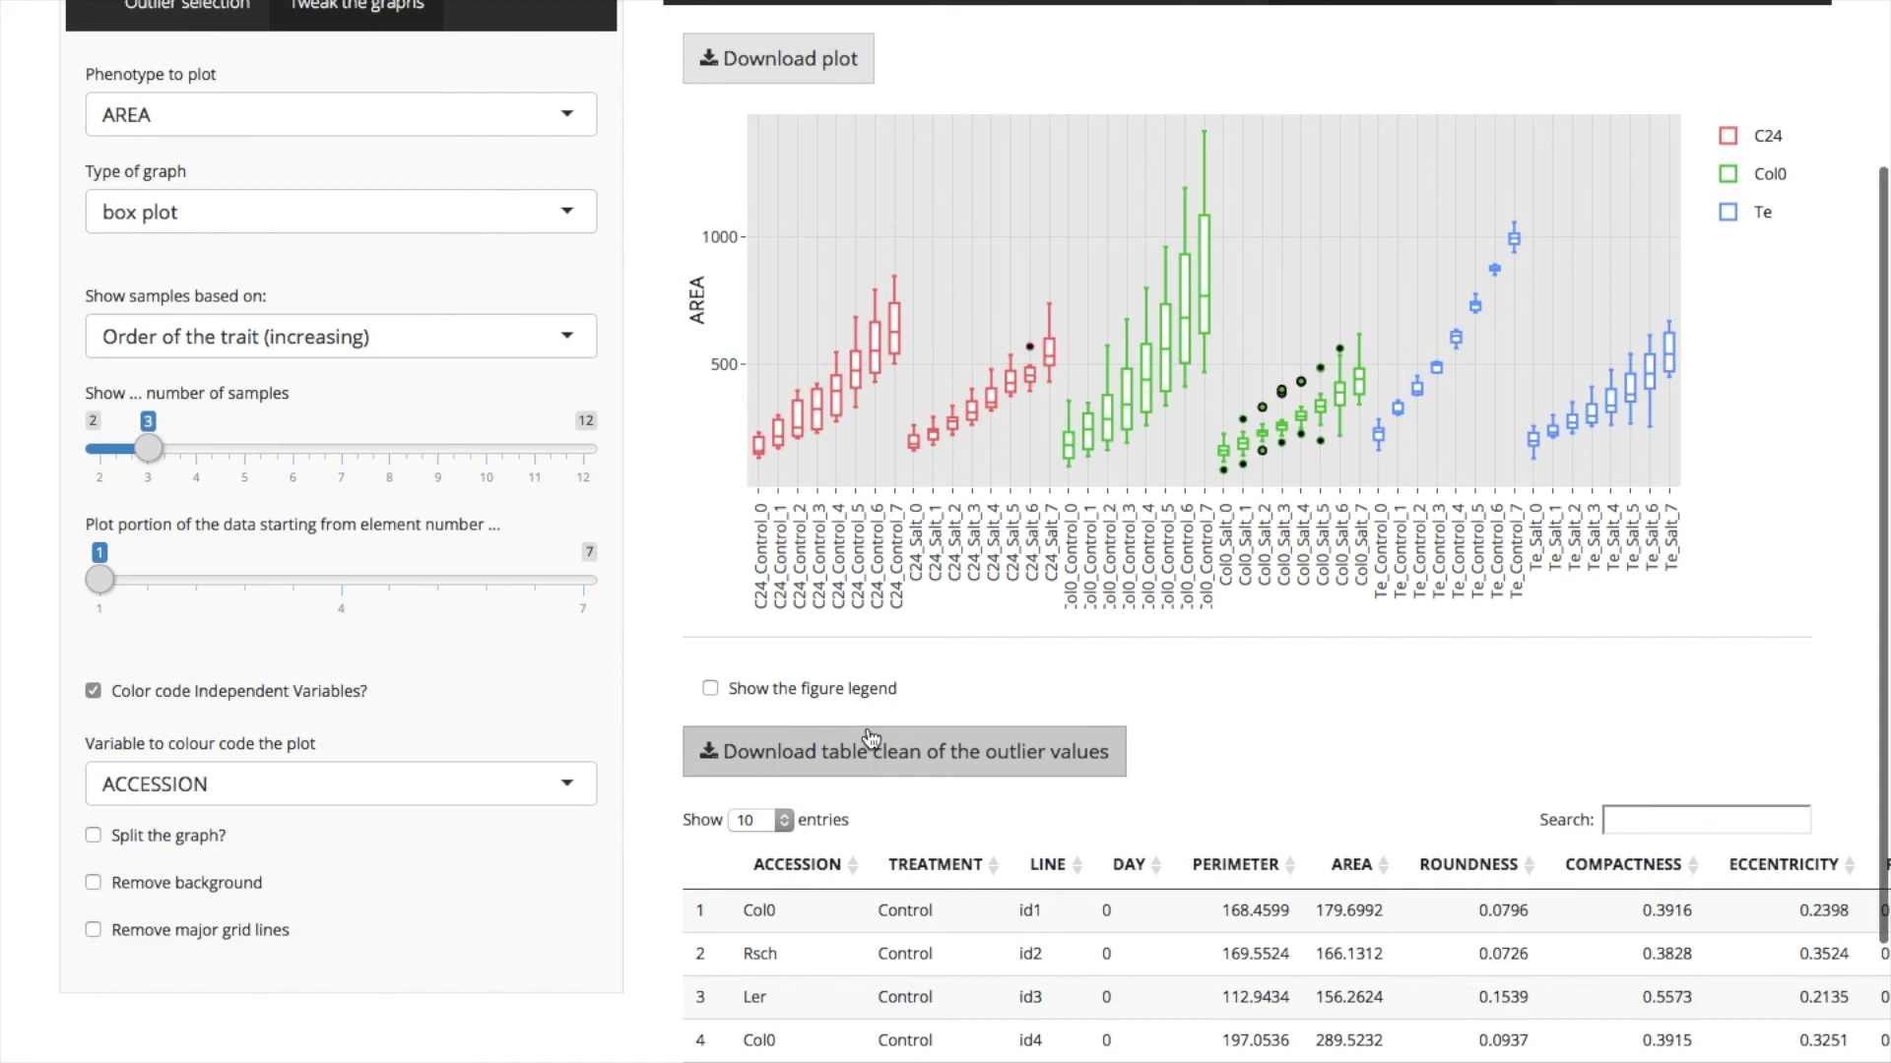
{"action": "scroll", "coordinate": [870, 738], "scroll_direction": "up", "scroll_amount": 3}
{"action": "scroll", "coordinate": [868, 728], "scroll_direction": "down", "scroll_amount": 1}
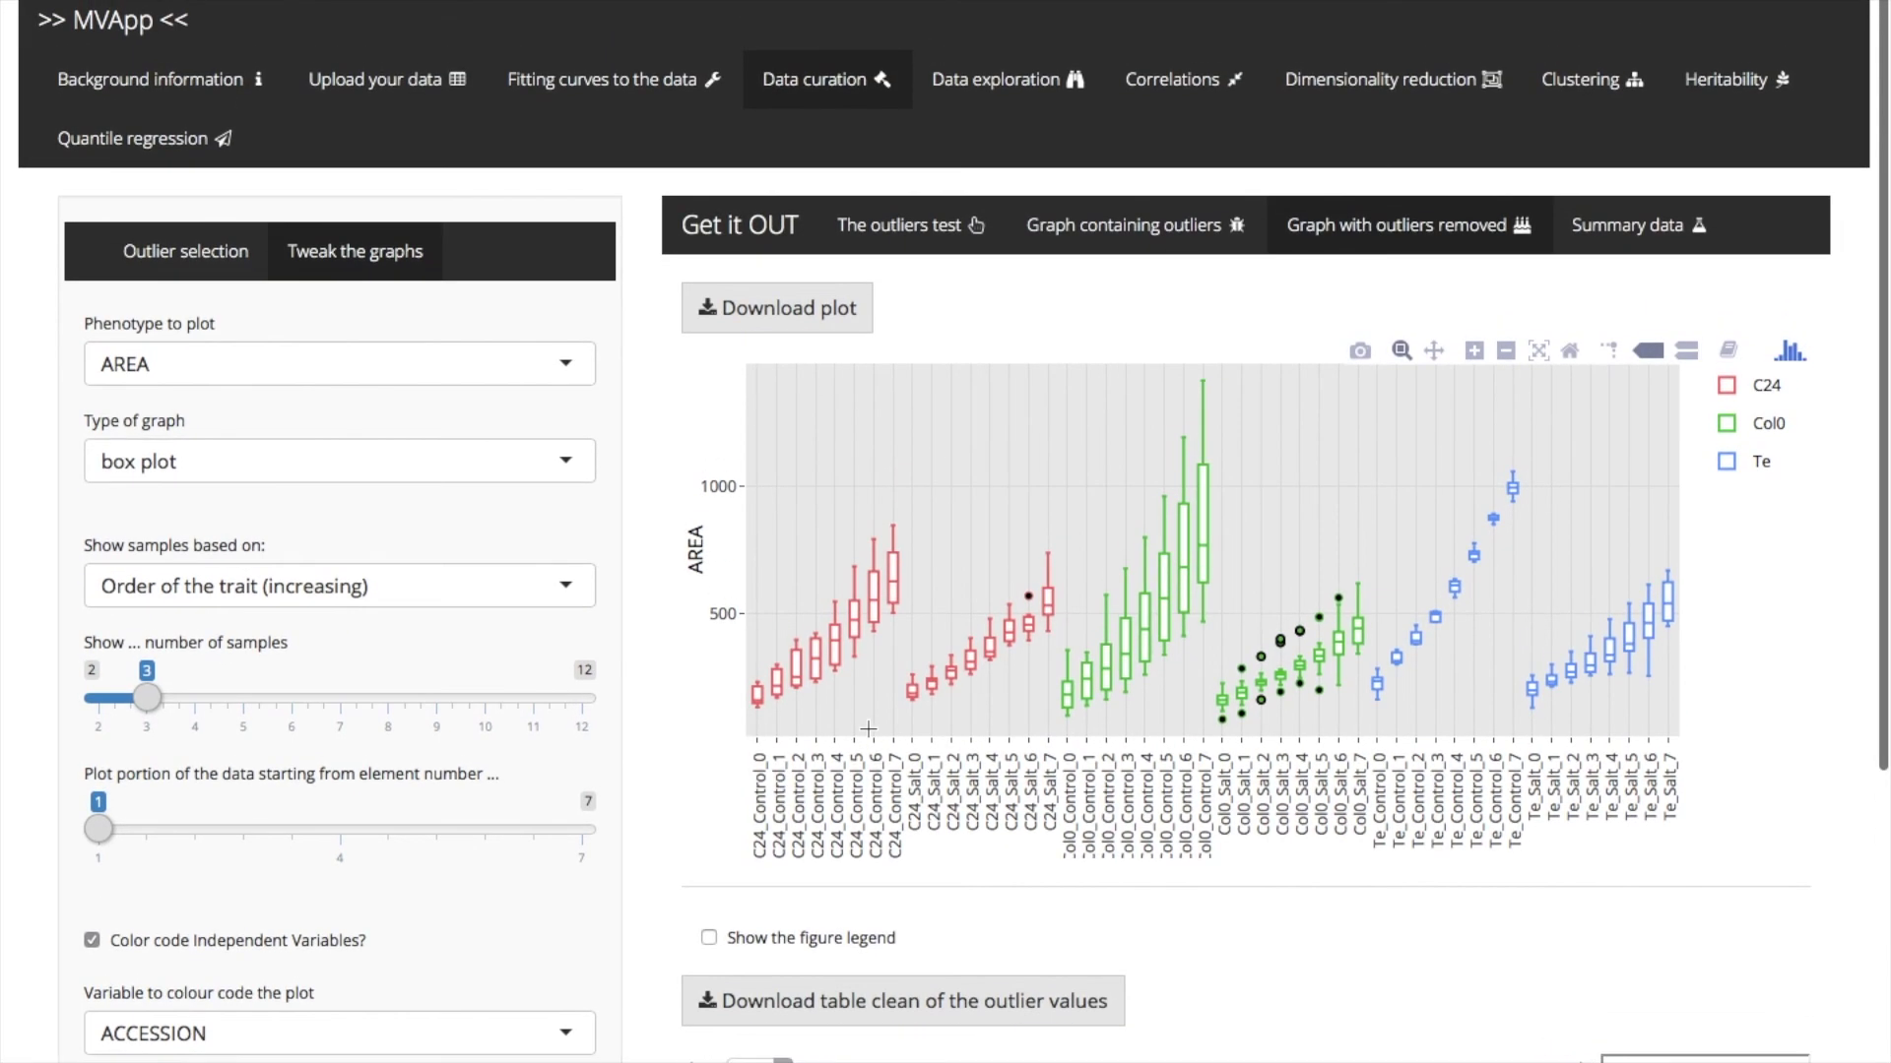